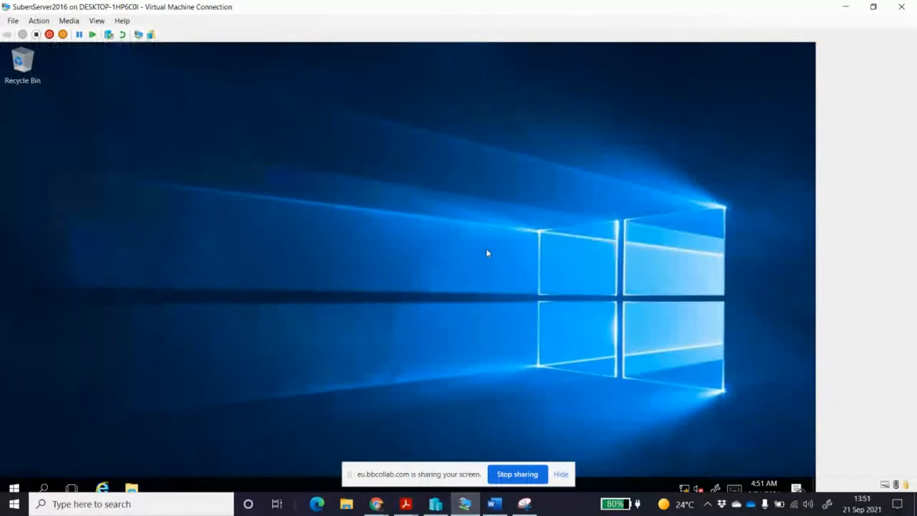
Save the state of the SubenServer2016 virtual machine, close its connection window and switch to Hyper-V Manager
left_click(63, 34)
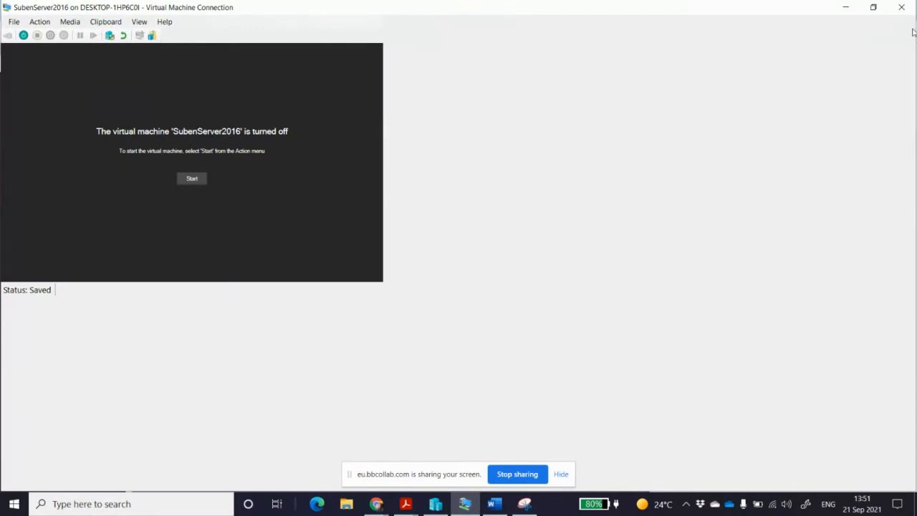
left_click(902, 8)
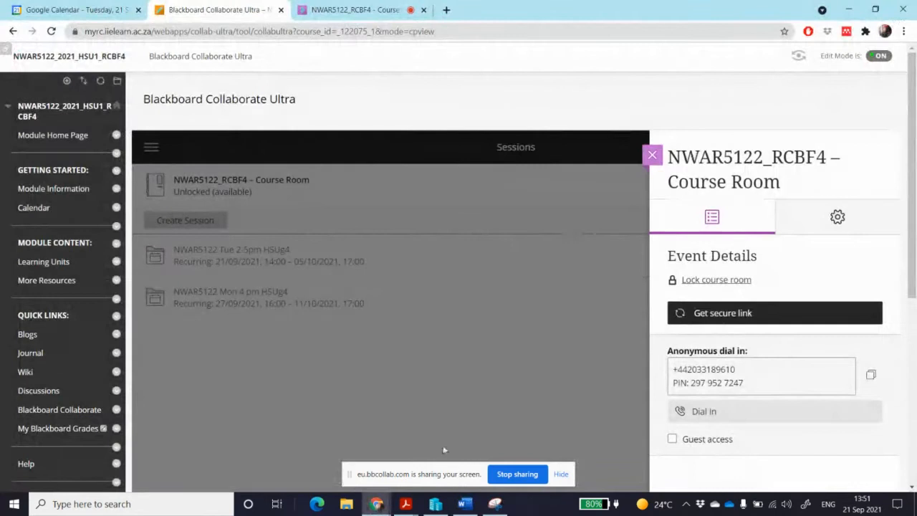
left_click(435, 504)
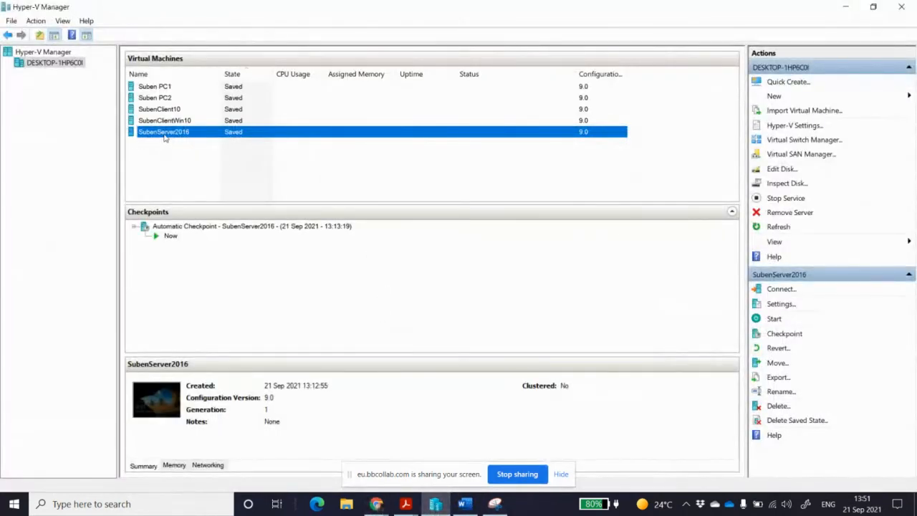
Start the SubenServer2016 virtual machine and connect to it with a display size of 1366 by 768 pixels
double_click(232, 137)
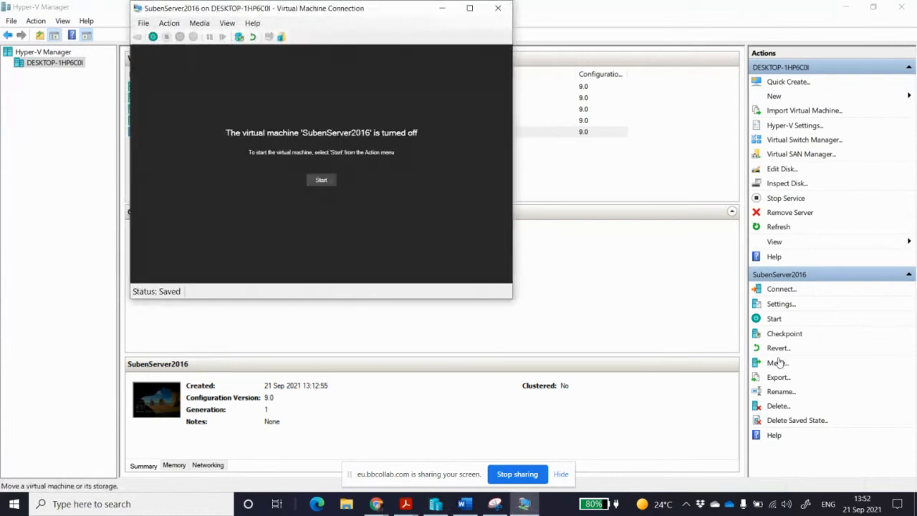
left_click(321, 180)
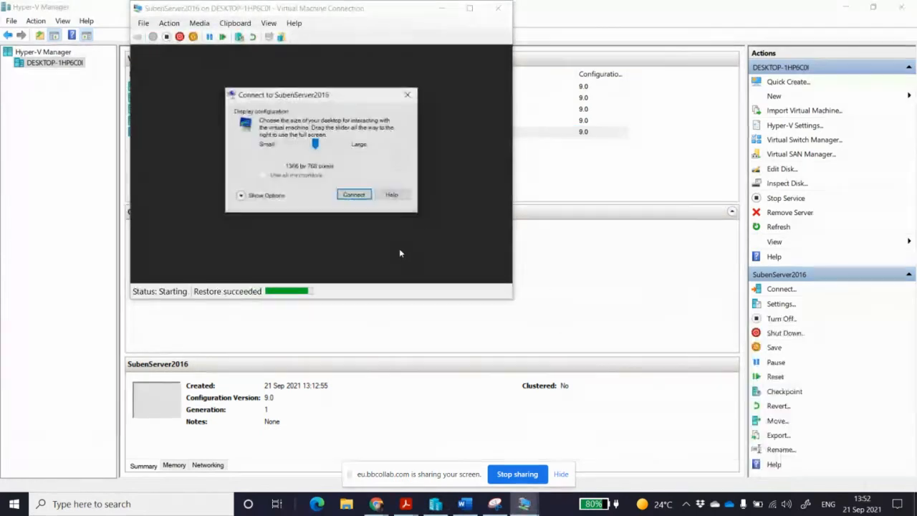
left_click(350, 195)
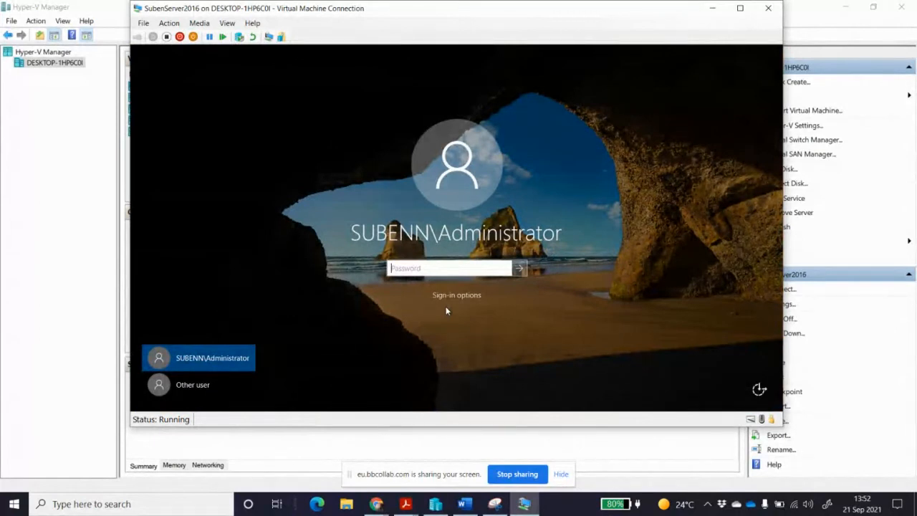
Sign in to the server's Administrator account with the account password and show the virtual machine full screen
type("•••••••••")
key("Return")
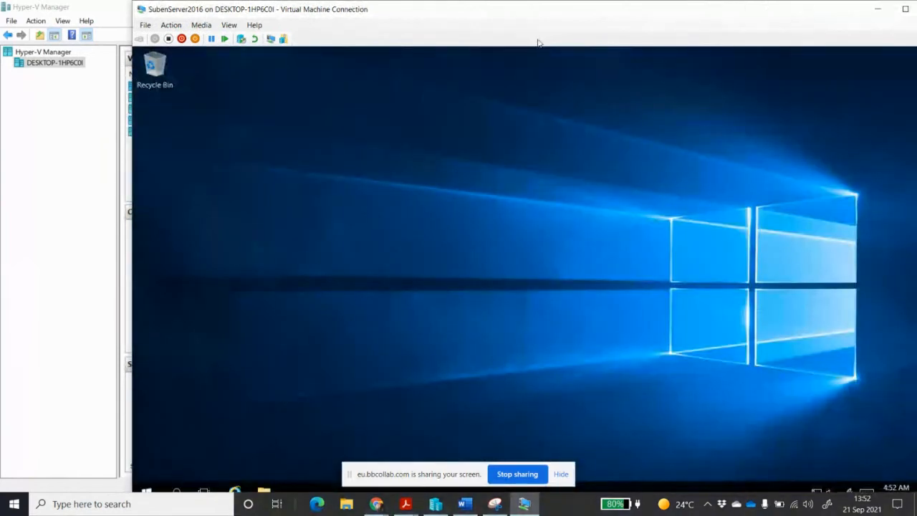
left_click_drag(585, 15, 504, 12)
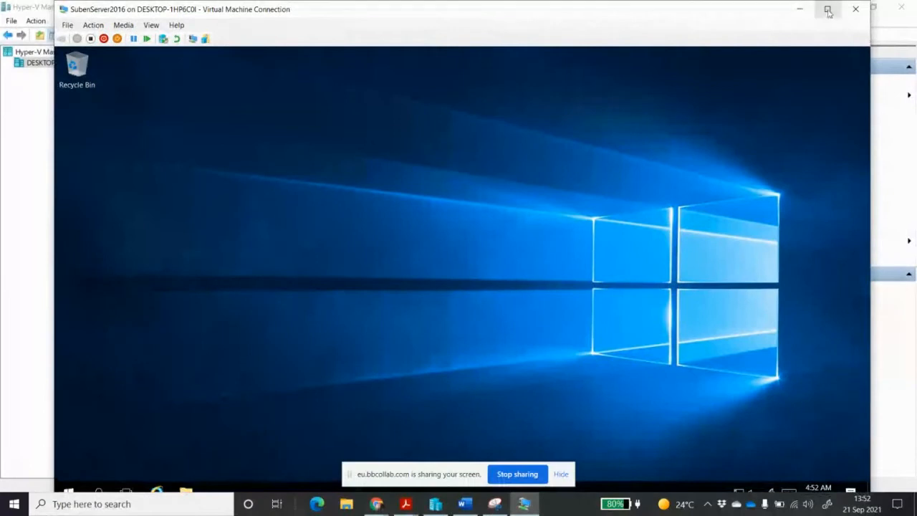
left_click(825, 6)
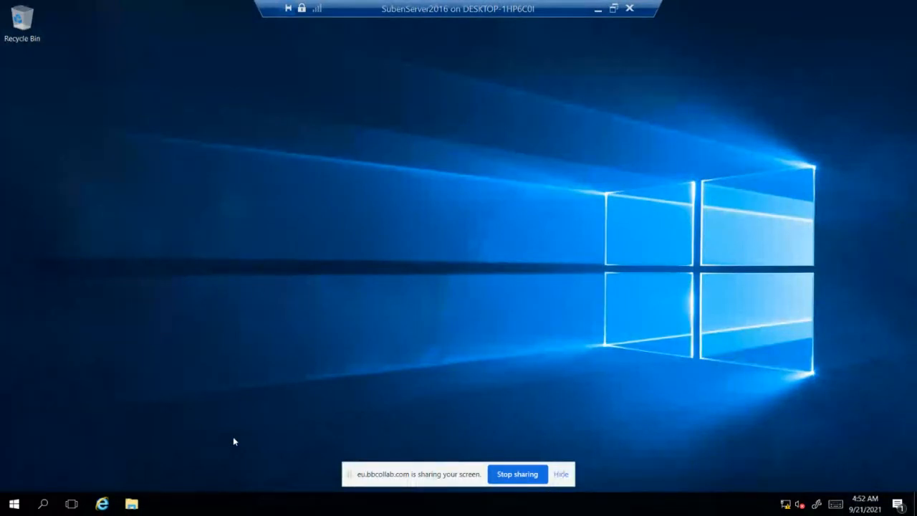
Open Server Manager and begin adding roles with a role-based or feature-based installation on SubenServer2016 from the server pool
left_click(14, 506)
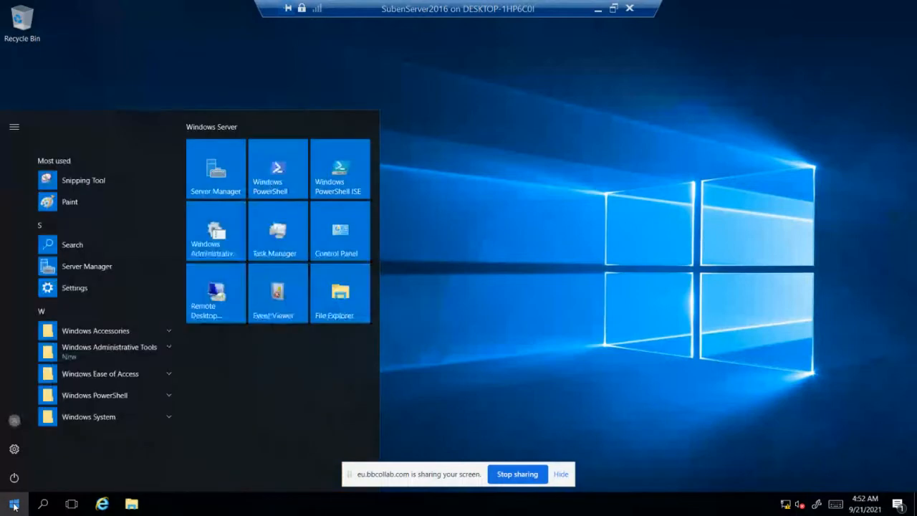
left_click(218, 179)
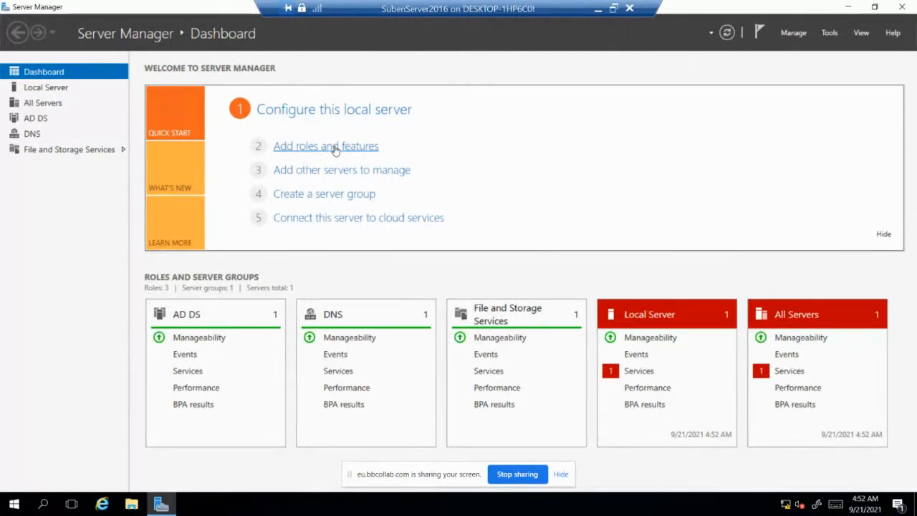
left_click(335, 146)
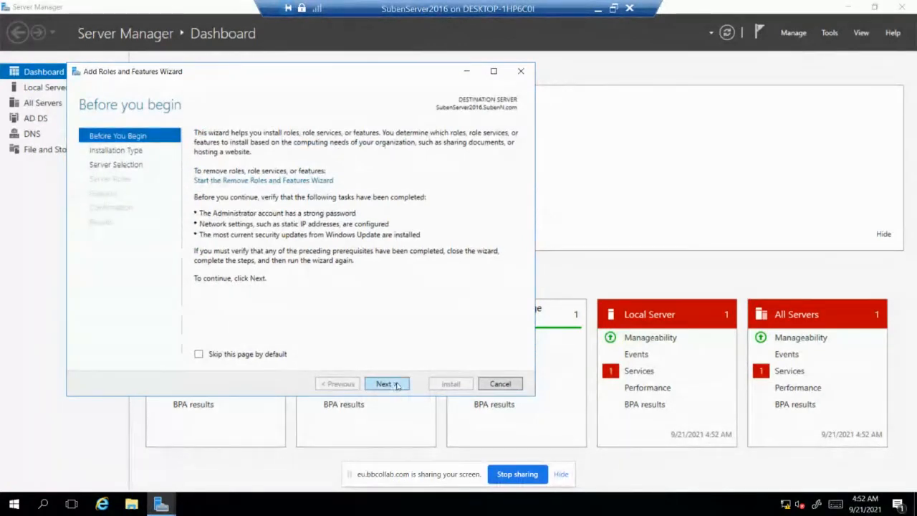
left_click(398, 385)
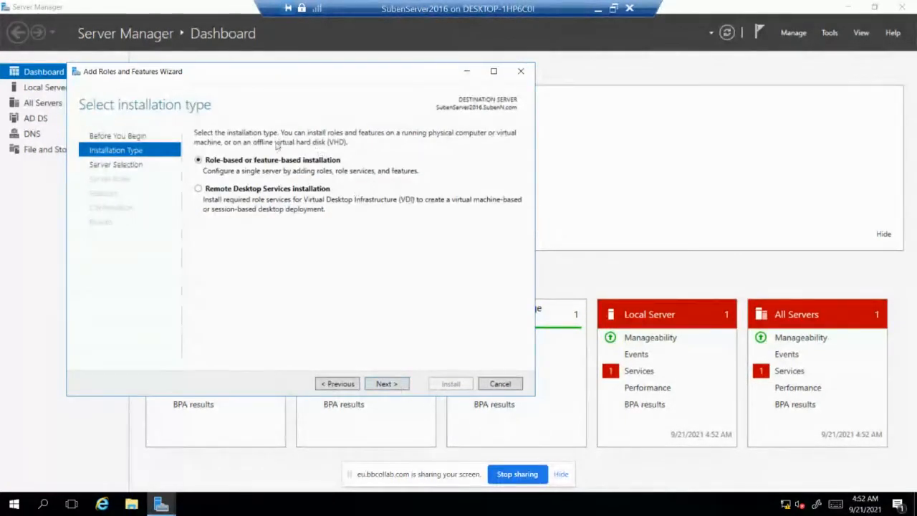
left_click(390, 384)
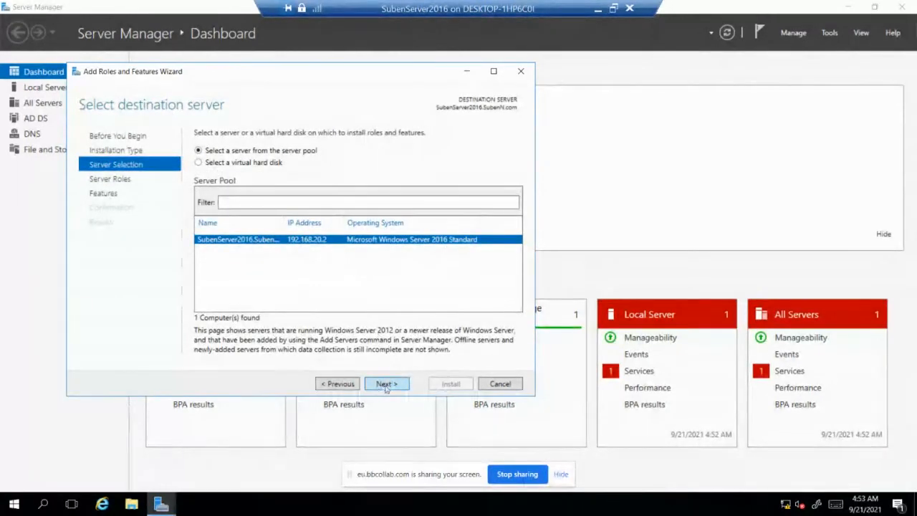
left_click(386, 385)
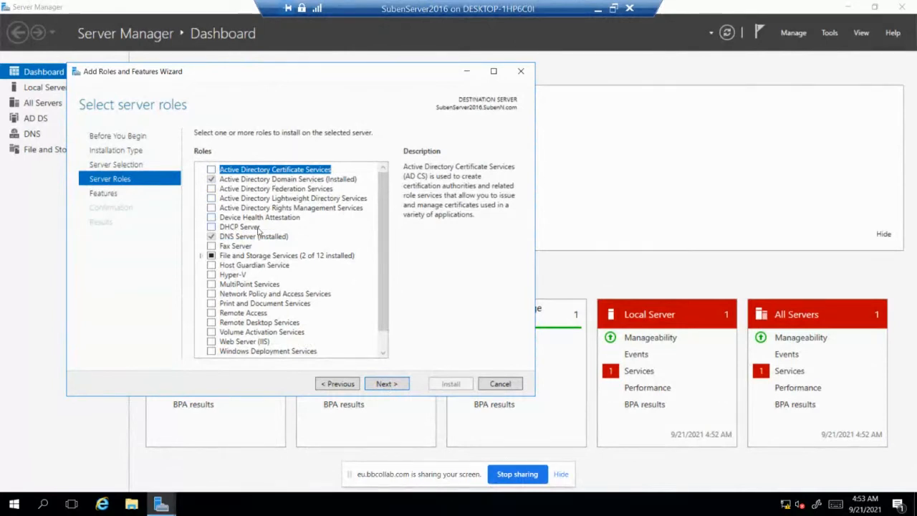
Install the DHCP Server role with its required management tools, without extra features, and close the wizard
left_click(212, 227)
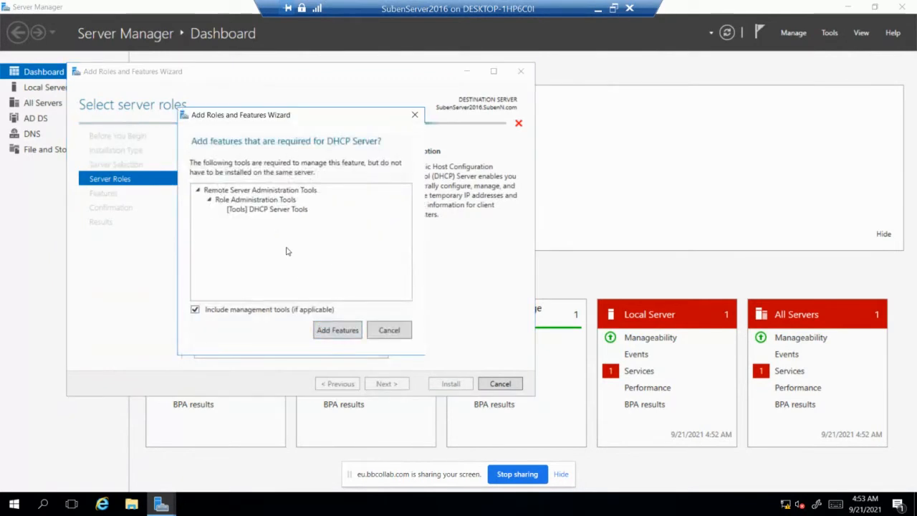
left_click(338, 332)
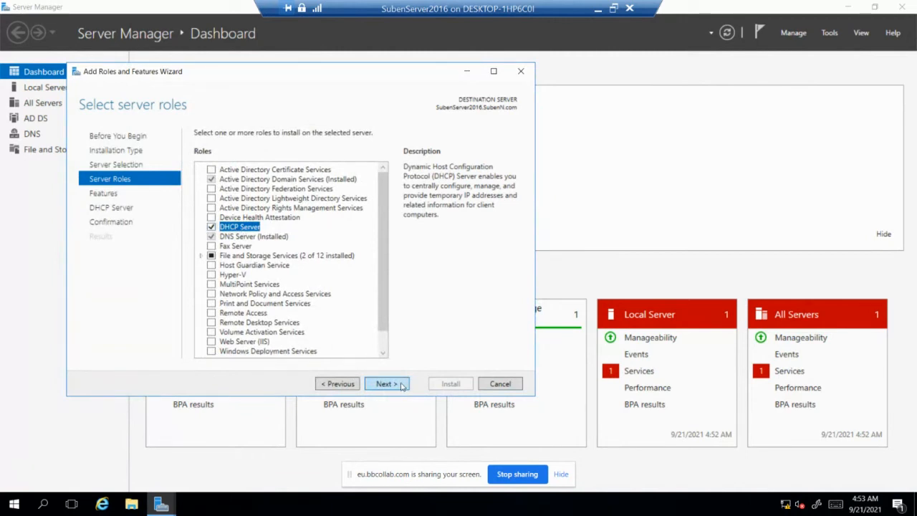
left_click(386, 384)
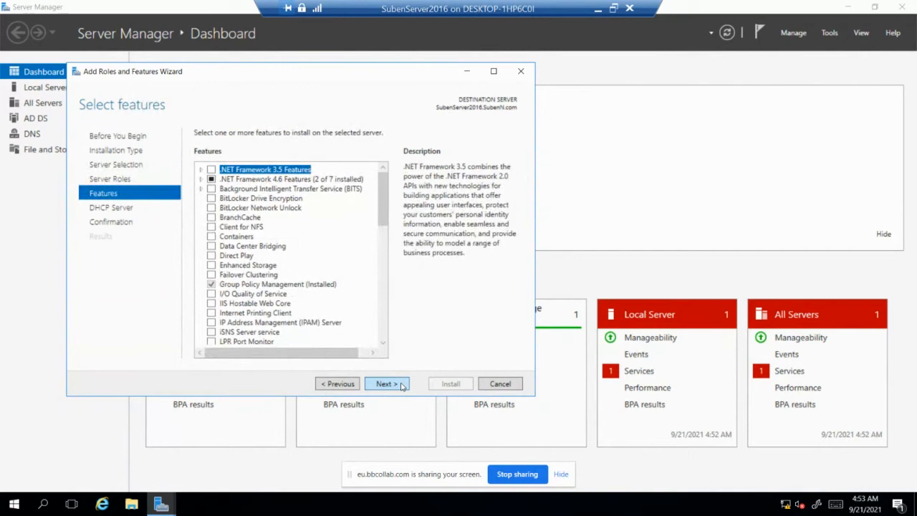
left_click(386, 385)
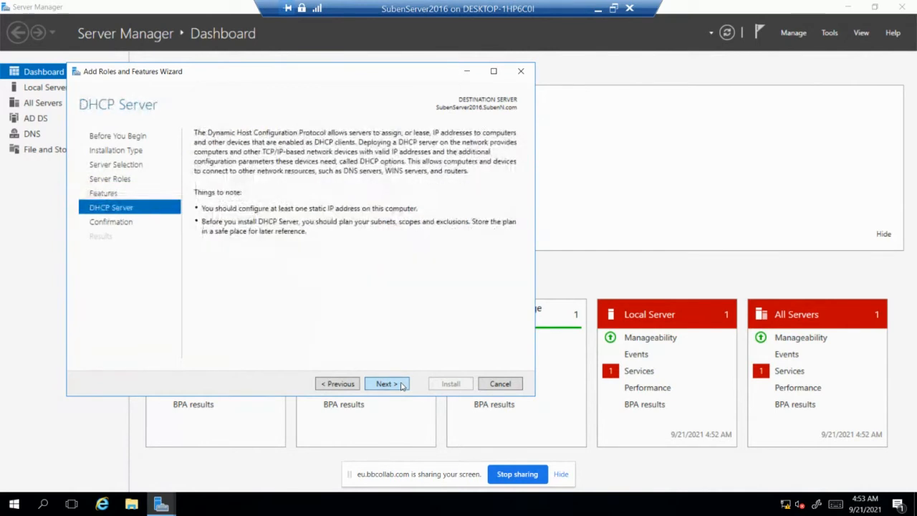
left_click(387, 384)
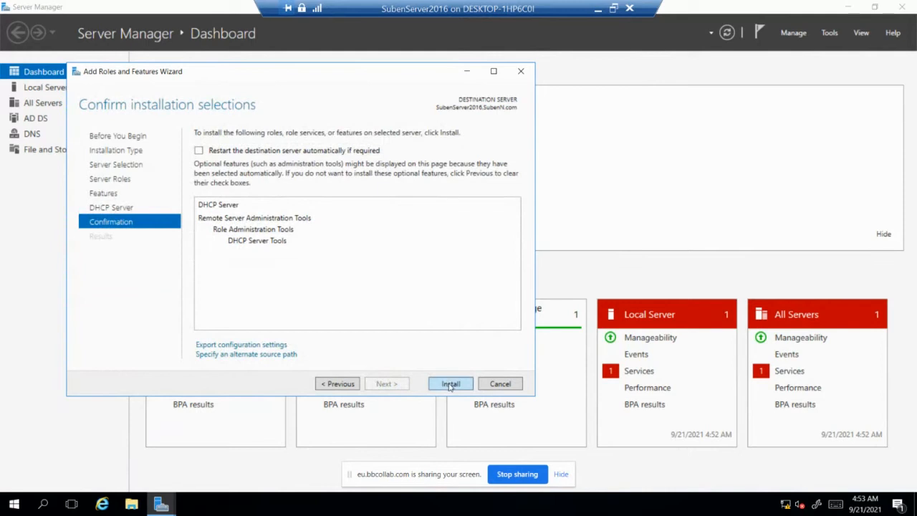
left_click(450, 384)
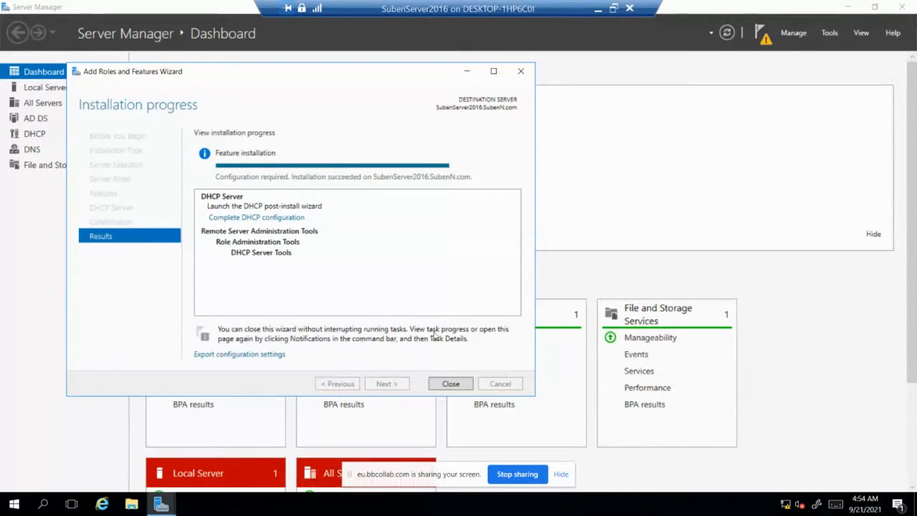
left_click(450, 384)
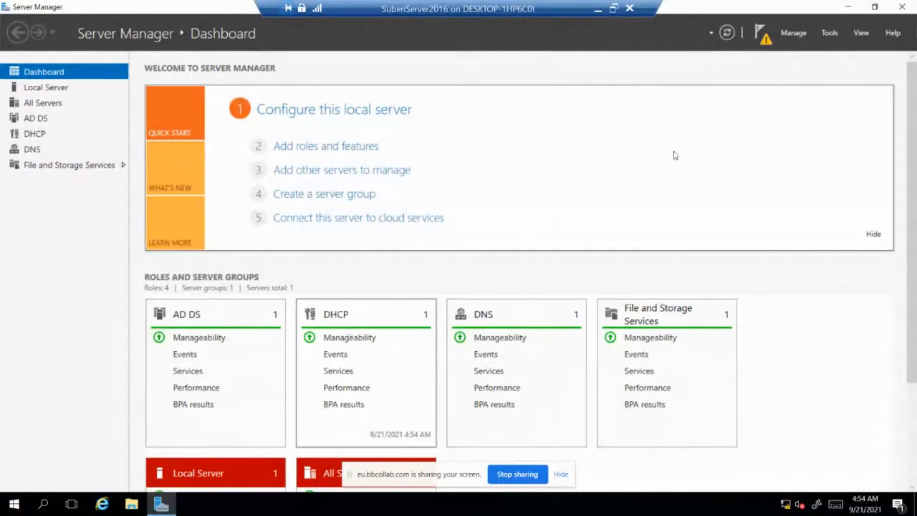
Open the DHCP management console, enlarge its window and widen the console tree to fit the full server name
left_click(831, 37)
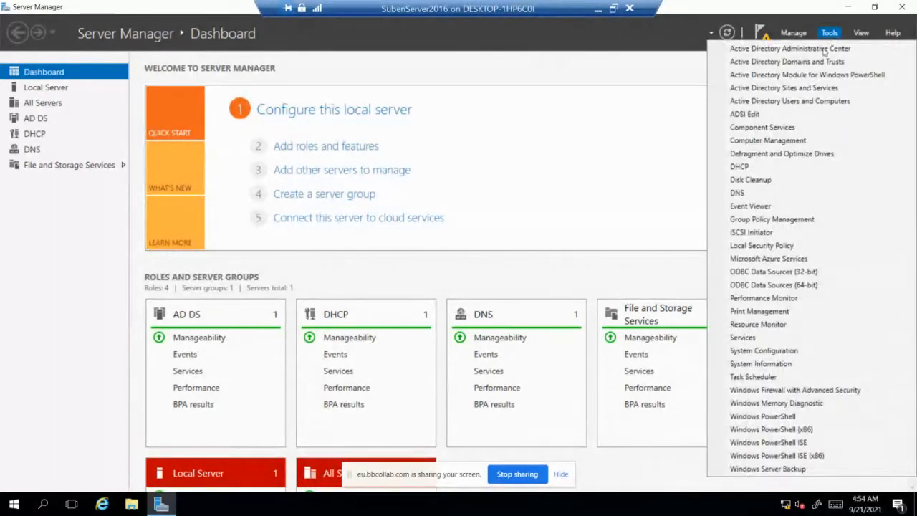
left_click(774, 167)
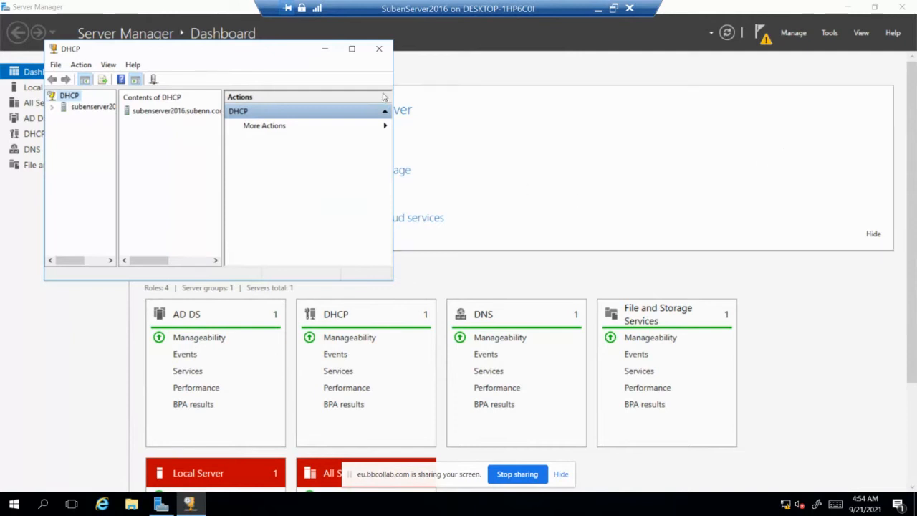
left_click_drag(294, 53, 417, 96)
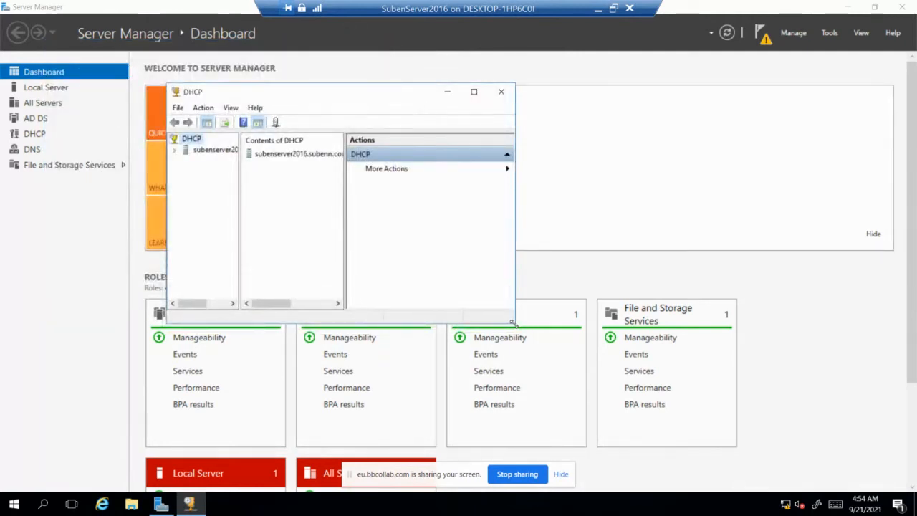
left_click_drag(511, 323, 622, 414)
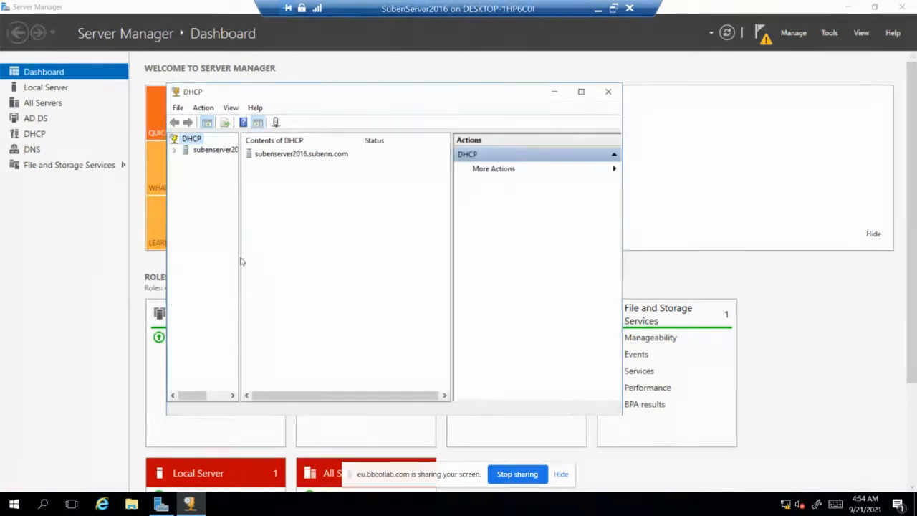
left_click_drag(242, 262, 294, 255)
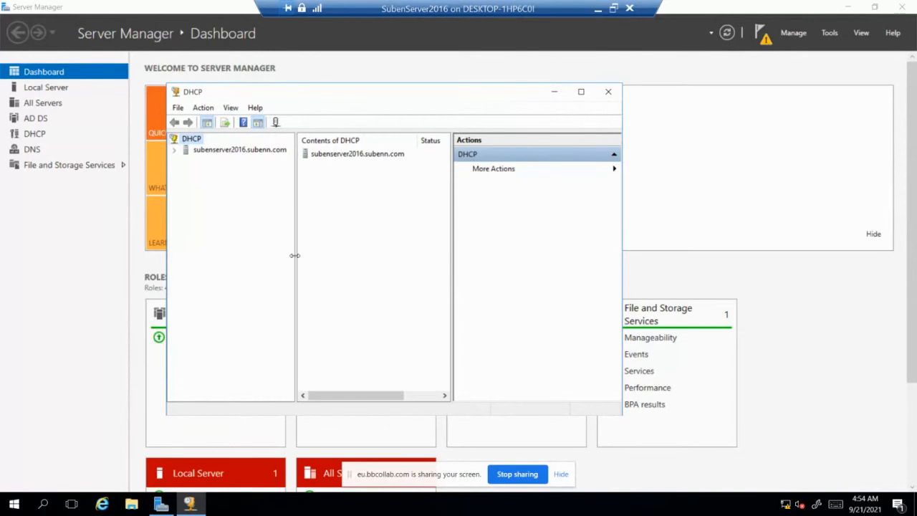
Authorize the subenserver2016.subenn.com DHCP server in the directory and refresh the server's status
left_click(174, 151)
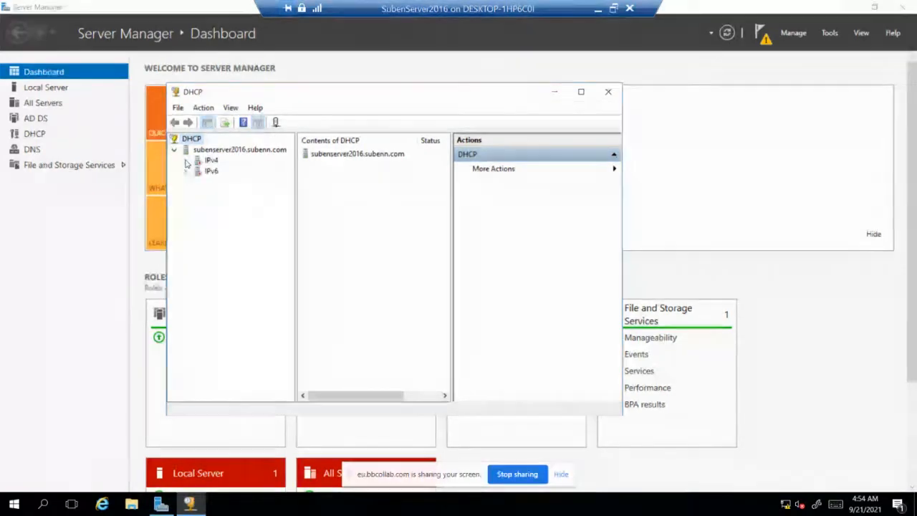
left_click(226, 152)
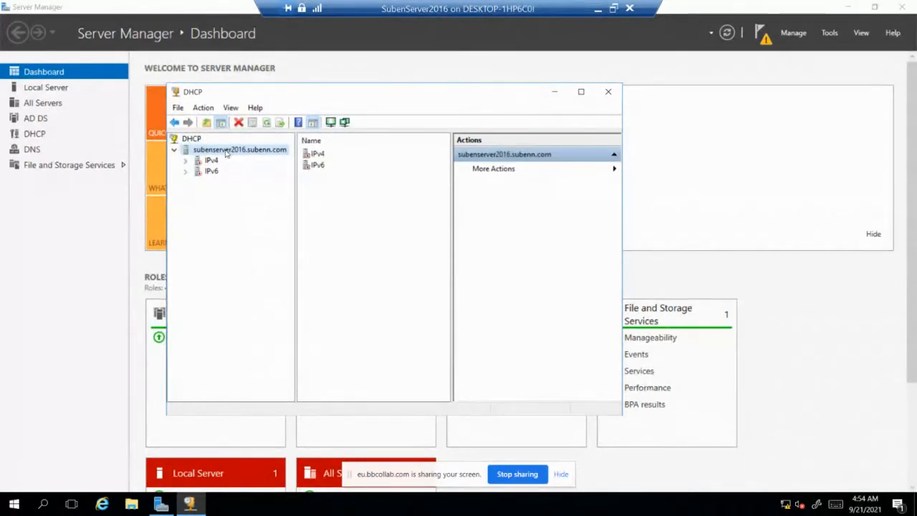
right_click(226, 152)
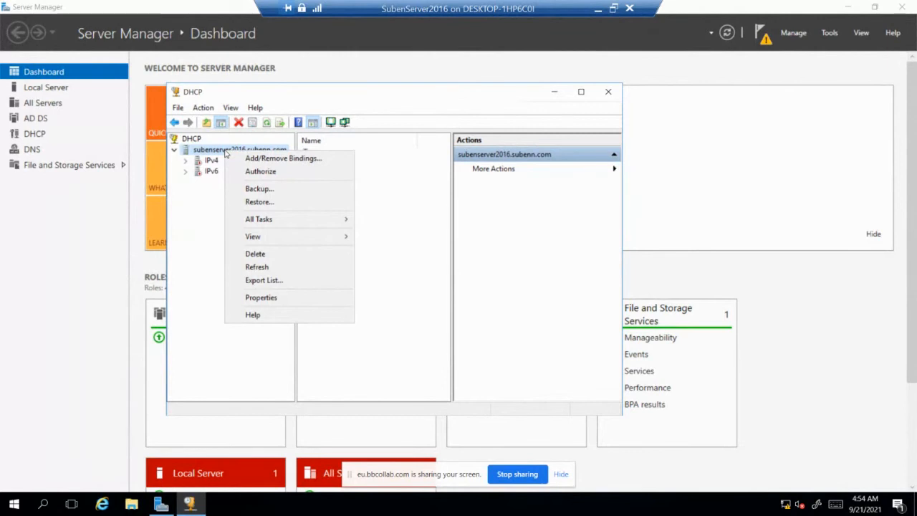
left_click(259, 173)
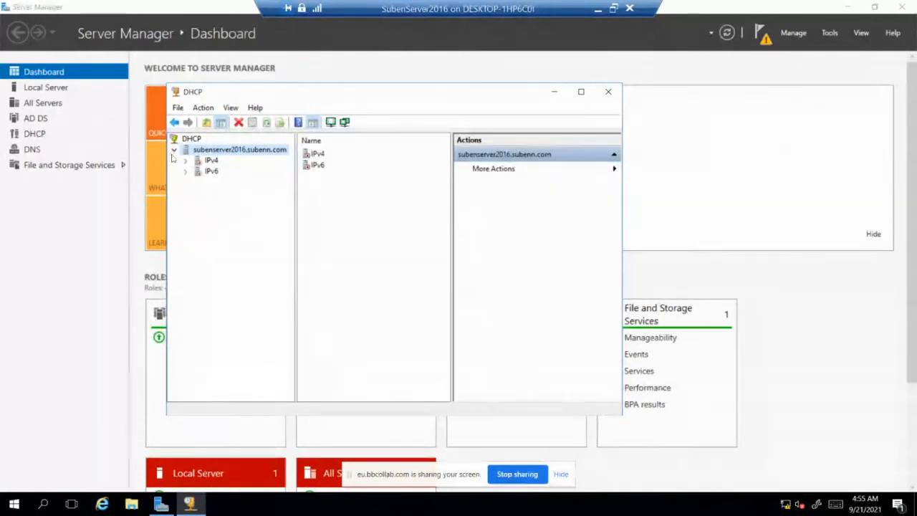
right_click(211, 150)
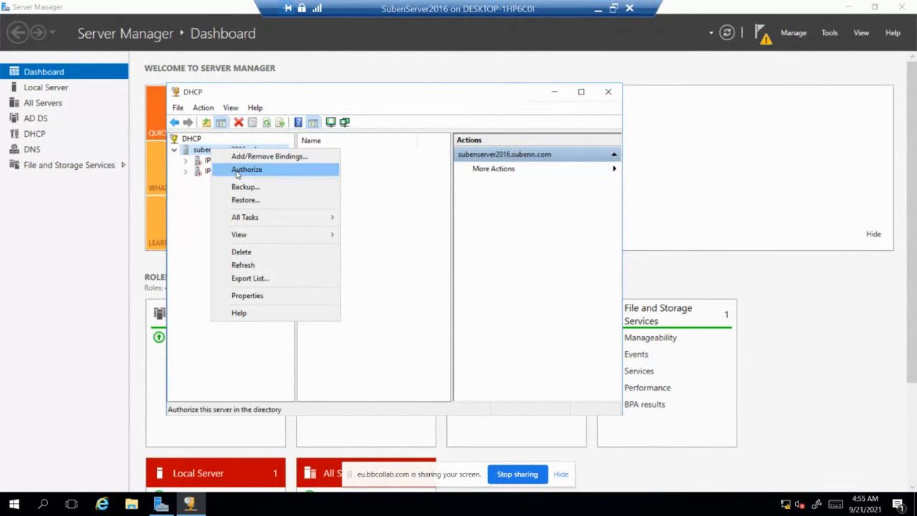
left_click(237, 172)
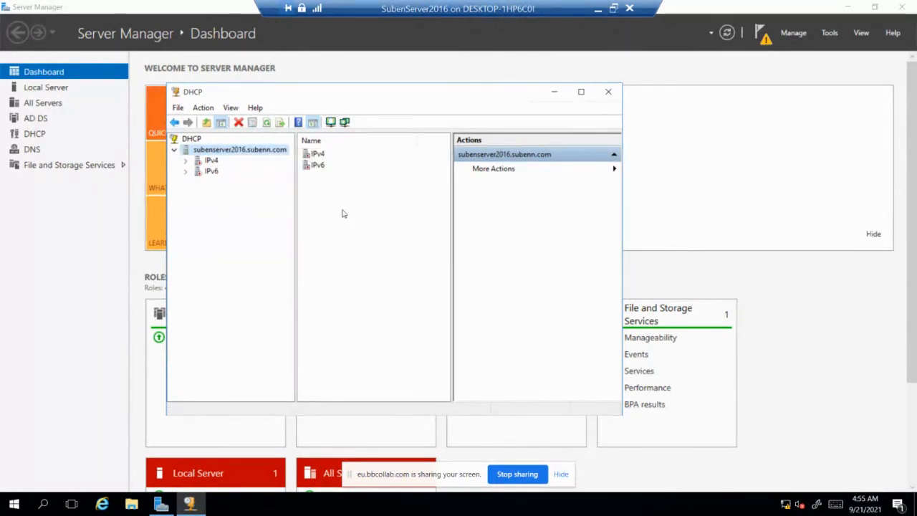
left_click(266, 123)
Enlarge the DHCP console window in width and height
left_click_drag(165, 414, 111, 414)
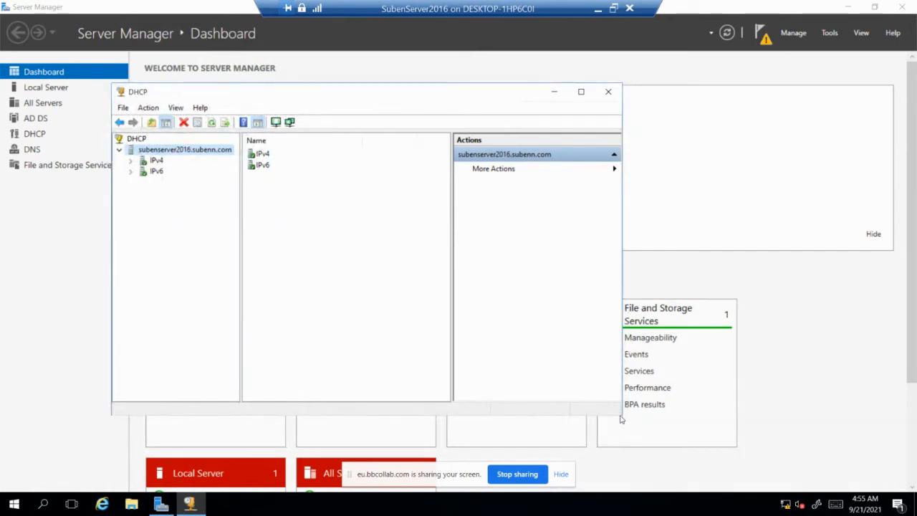
left_click_drag(621, 415, 660, 462)
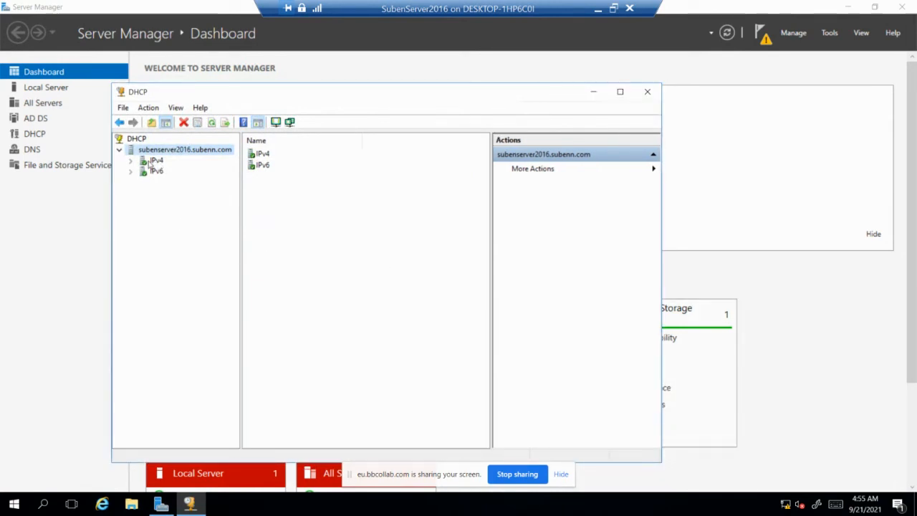
Expand the server's IPv4 node, and take the virtual machine out of full screen with Server Manager minimized to expose the DHCP console
double_click(158, 161)
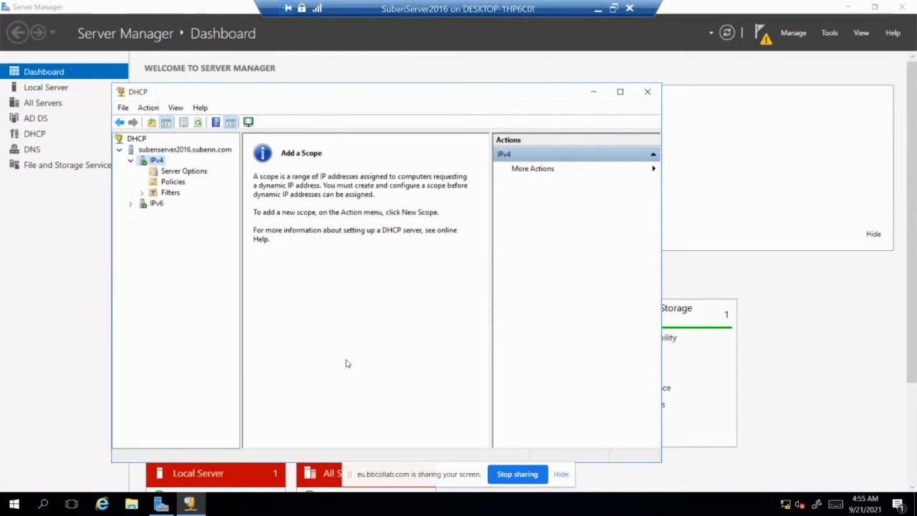
left_click(874, 7)
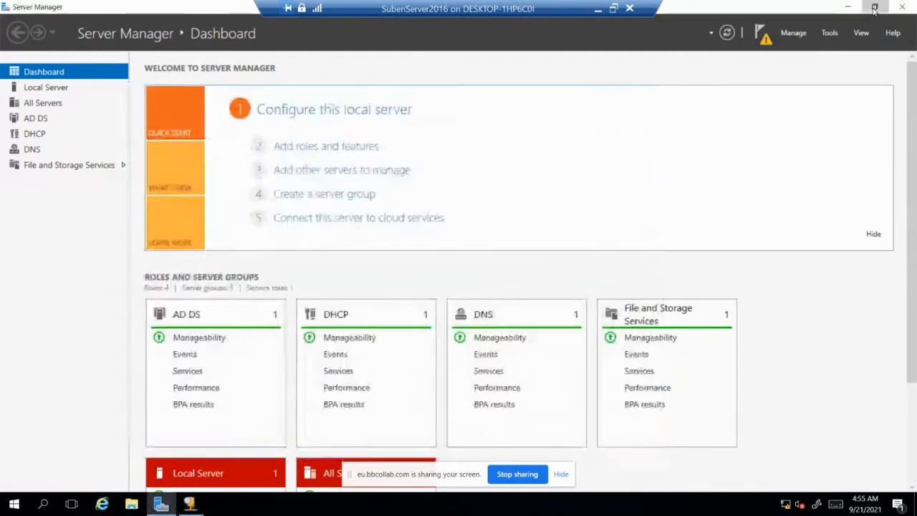
left_click(874, 7)
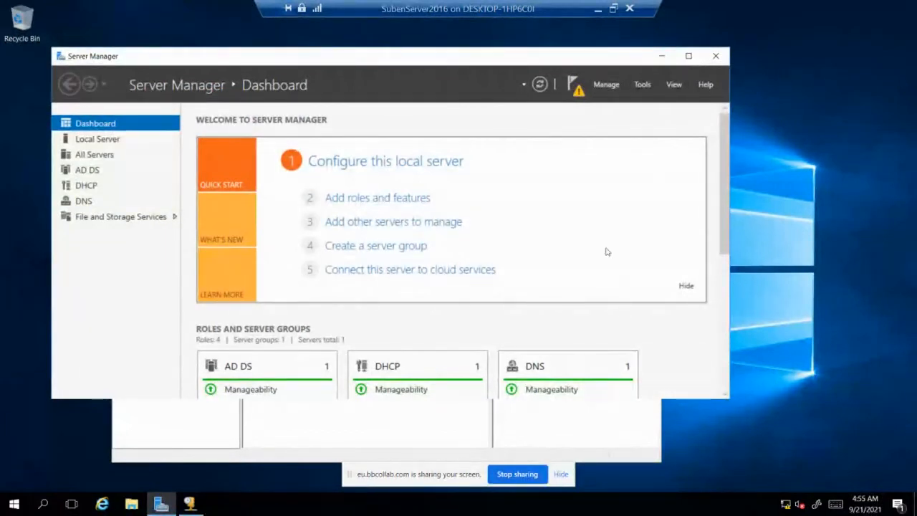
left_click(613, 8)
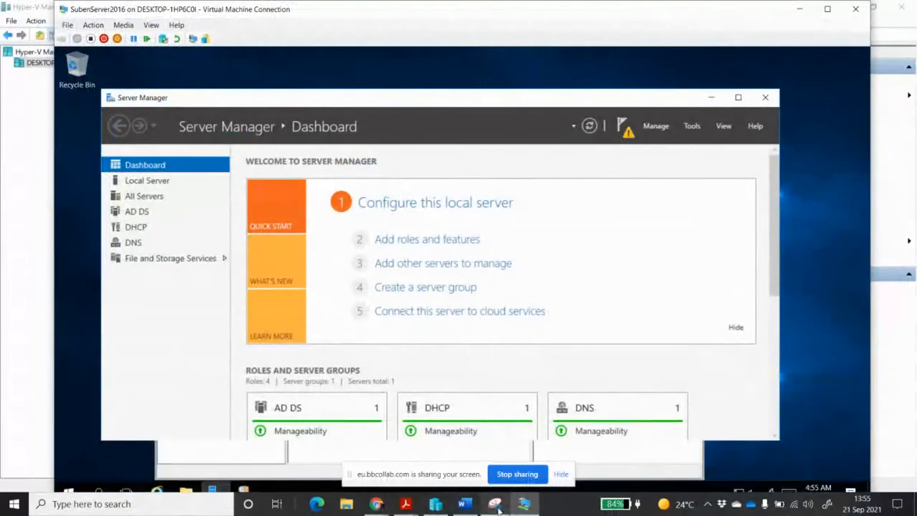
left_click(806, 425)
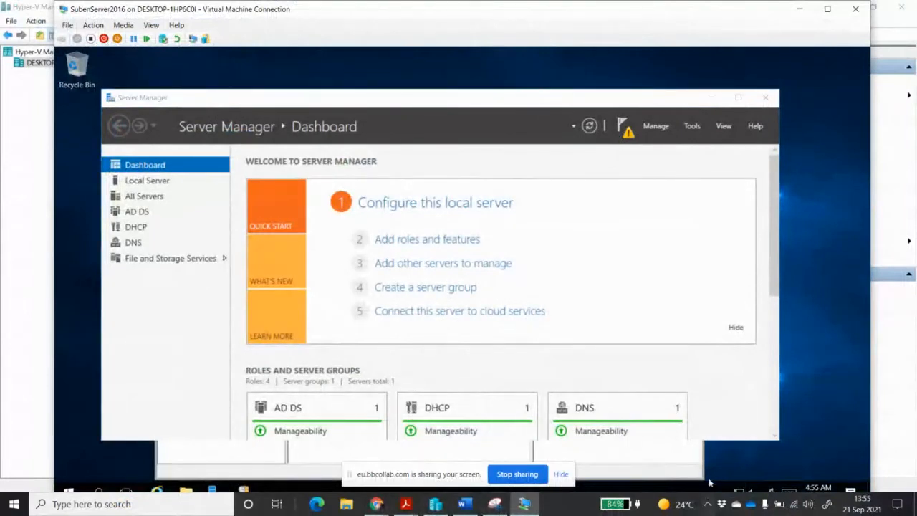
left_click(711, 98)
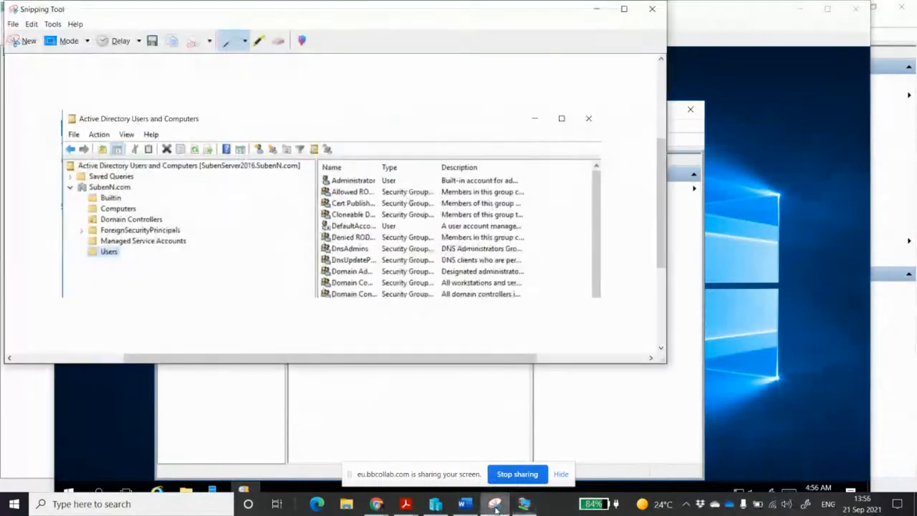
Switch to Snipping Tool and capture a new rectangular snip of the upper part of the DHCP console
left_click(494, 504)
left_click(25, 41)
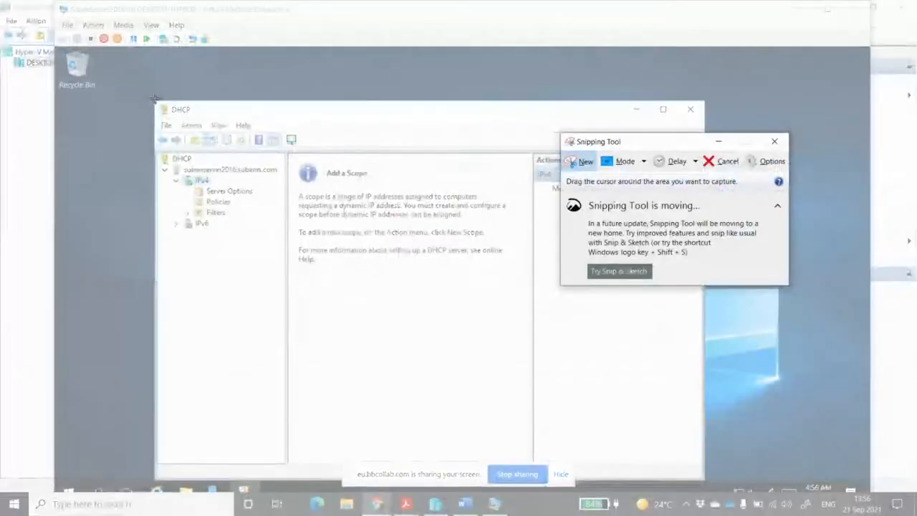
left_click_drag(156, 101, 704, 308)
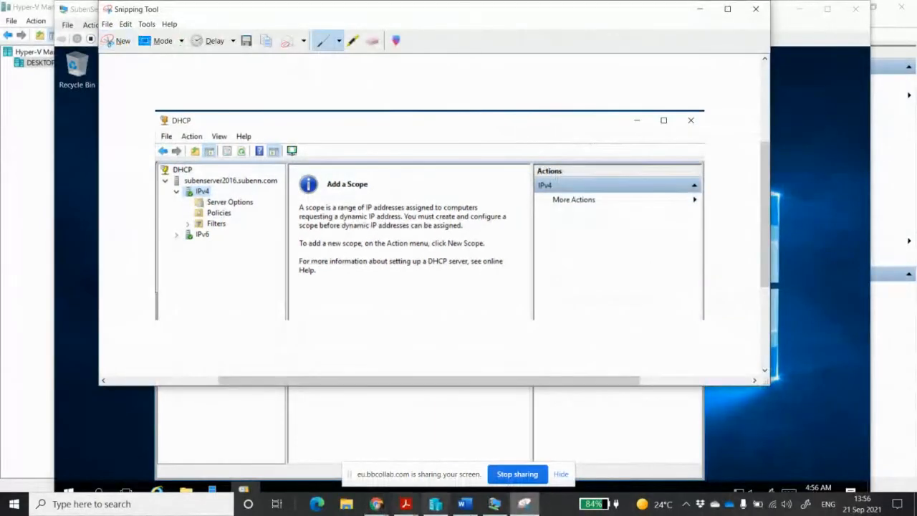
Switch to the Word document, paste the DHCP screenshot below the Active directory line and caption it "DHCP Server Installed"
left_click(464, 504)
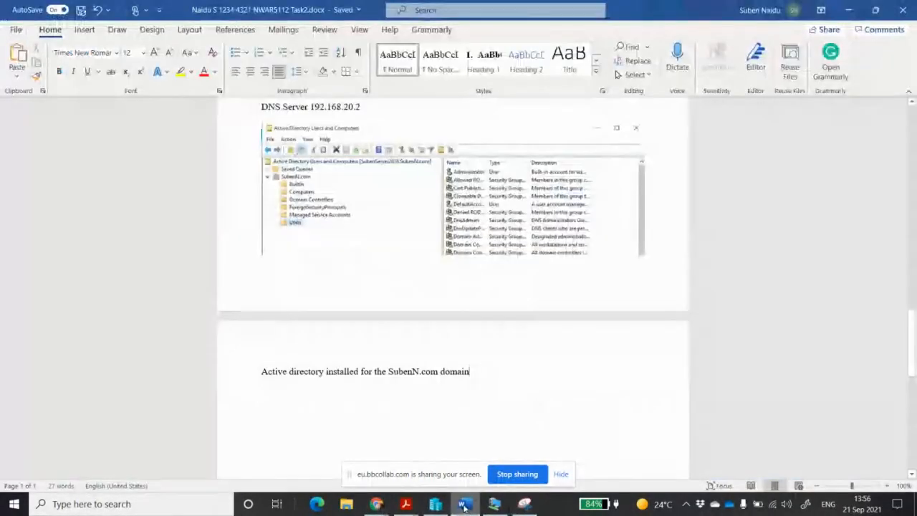
key("Return")
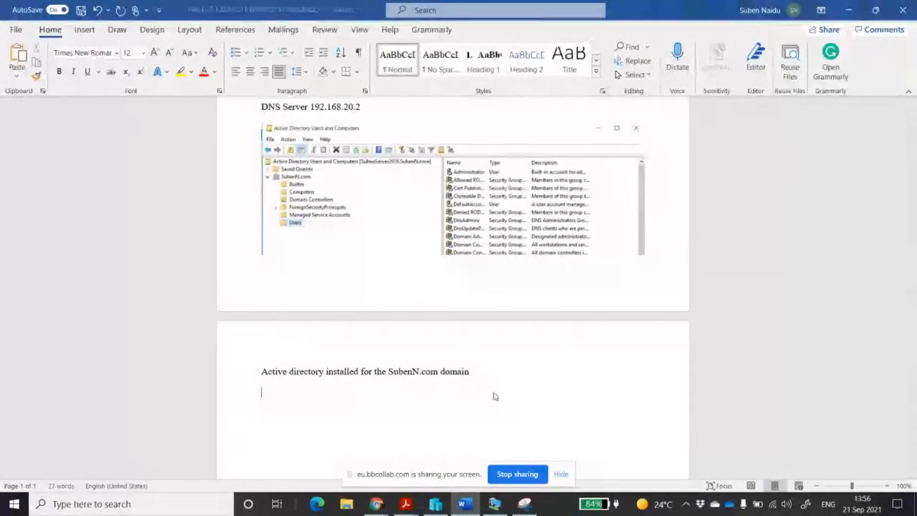
key("ctrl+v")
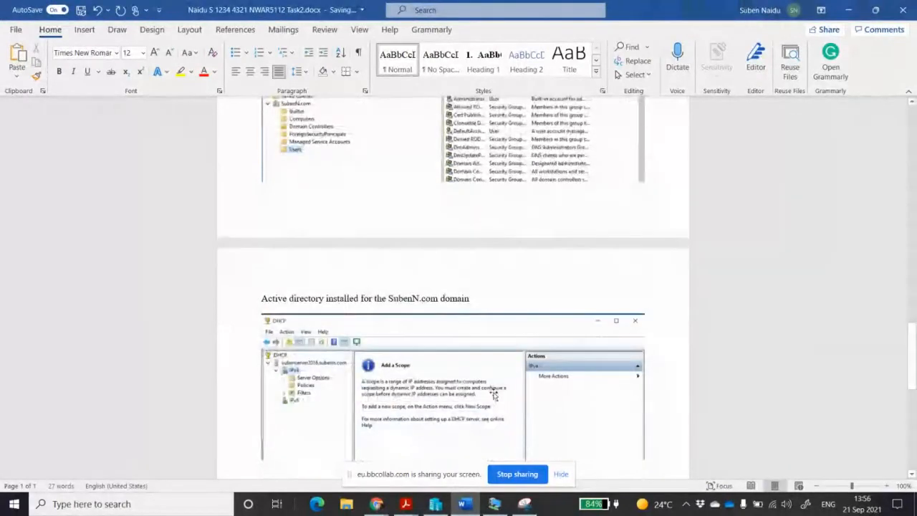
type("DHC")
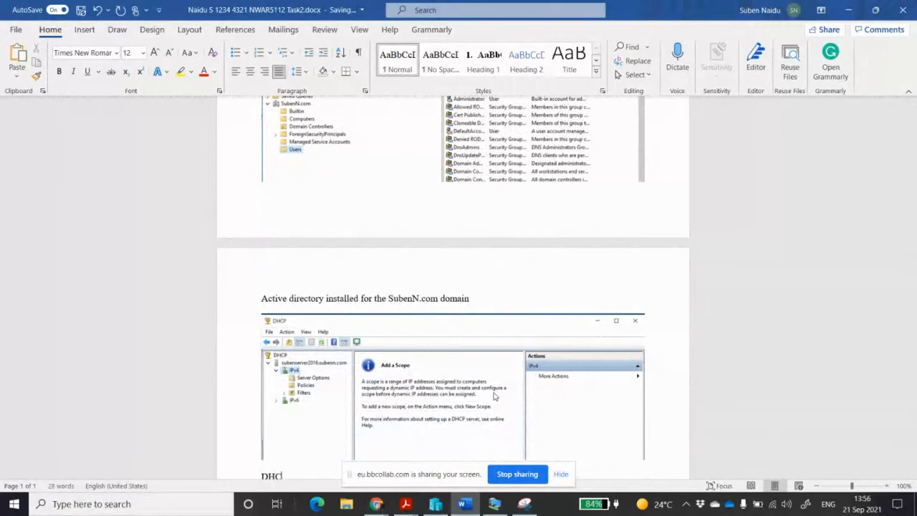
type("P Server Installed")
key("Return")
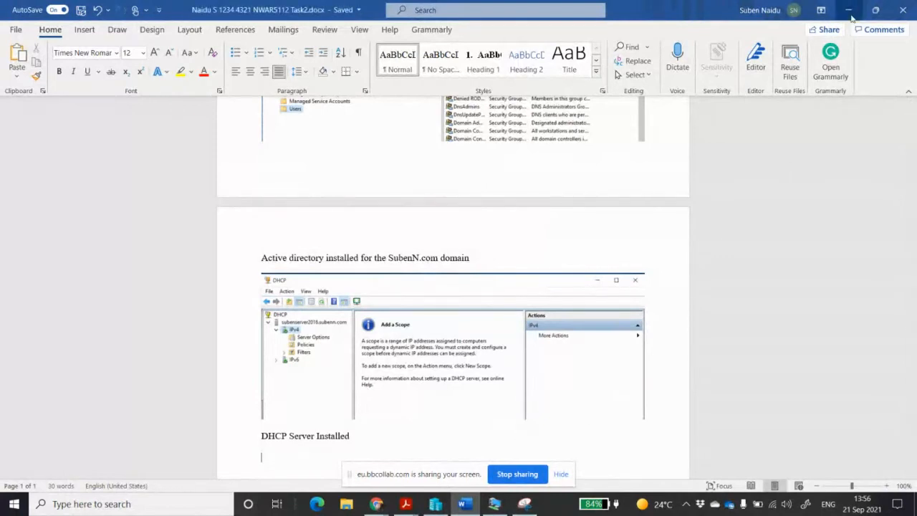
Return to the DHCP console in the virtual machine and start a new IPv4 scope named SubenScope
left_click(849, 10)
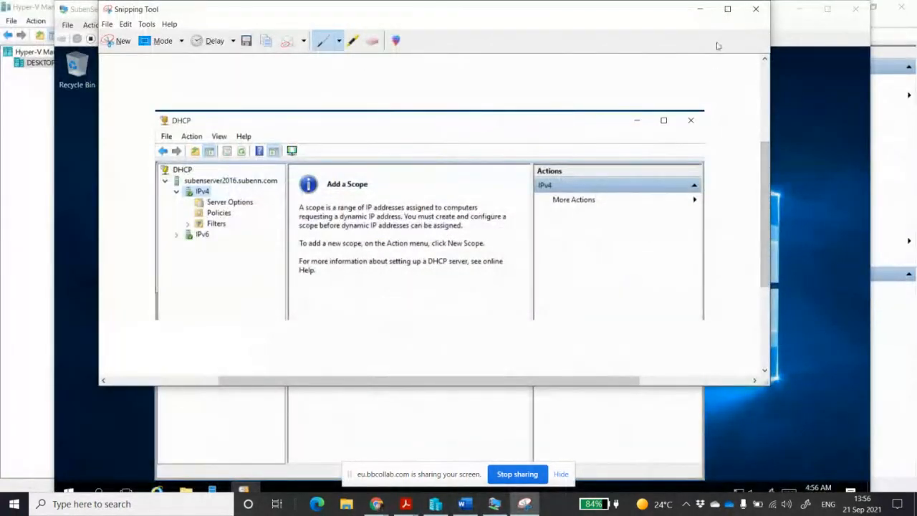
left_click(700, 9)
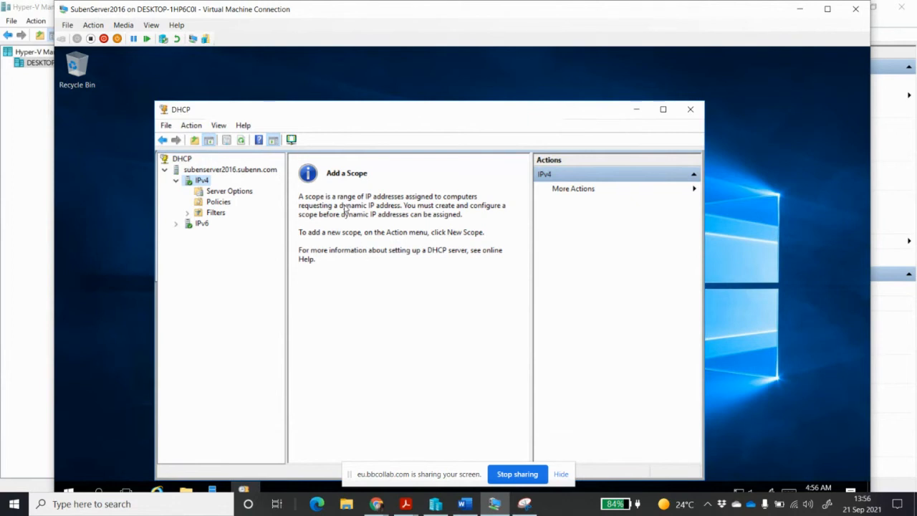
right_click(204, 182)
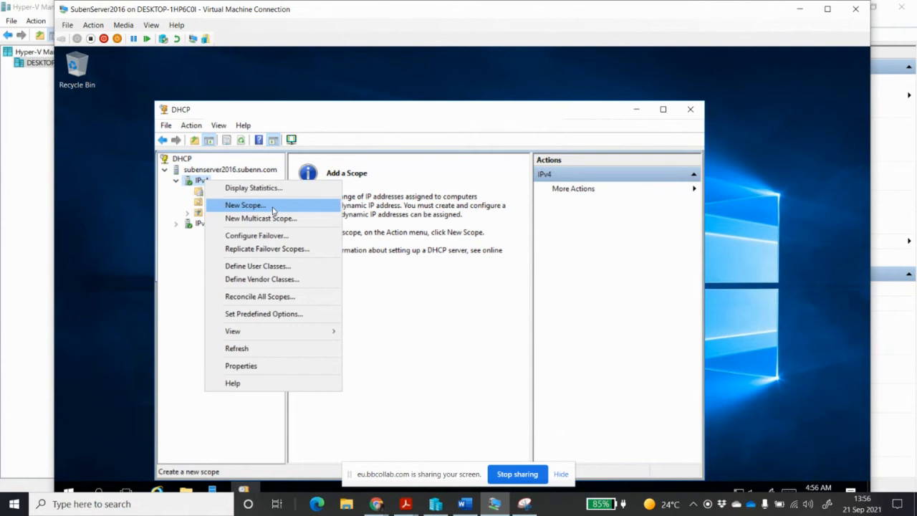
left_click(275, 208)
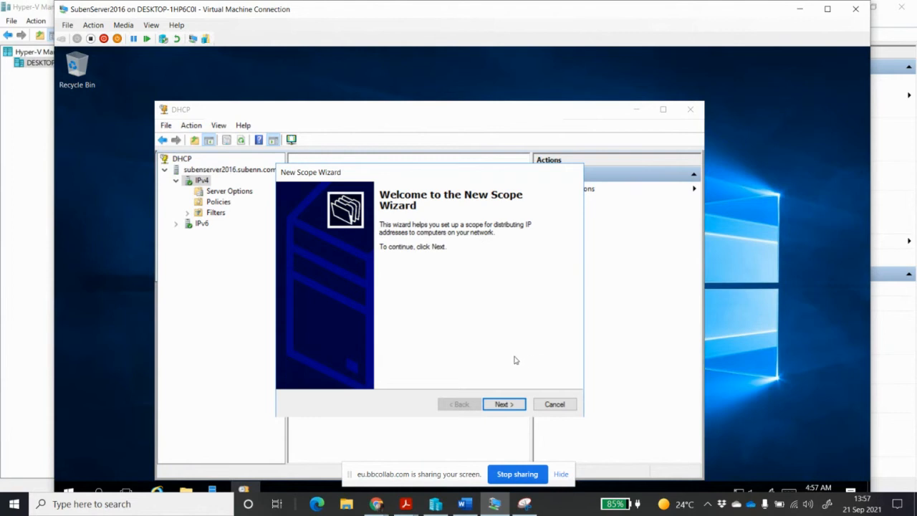
left_click(504, 405)
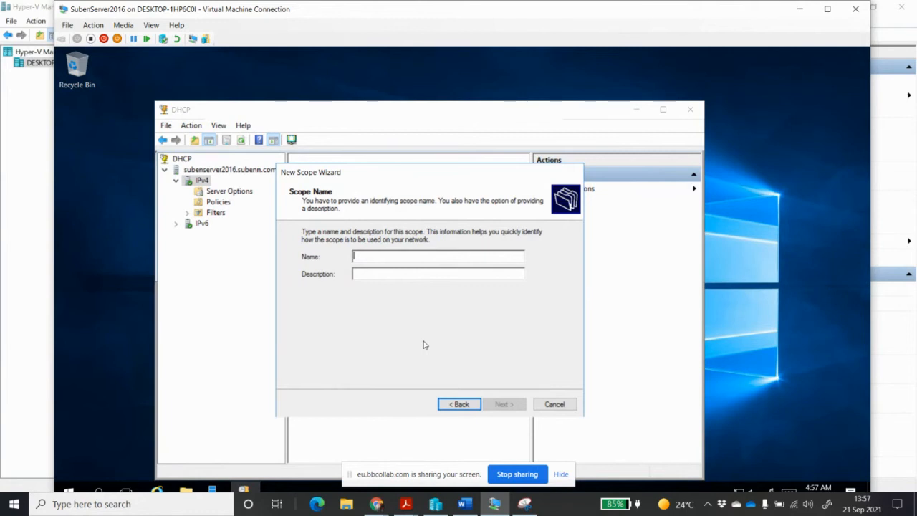
type("SubenScope")
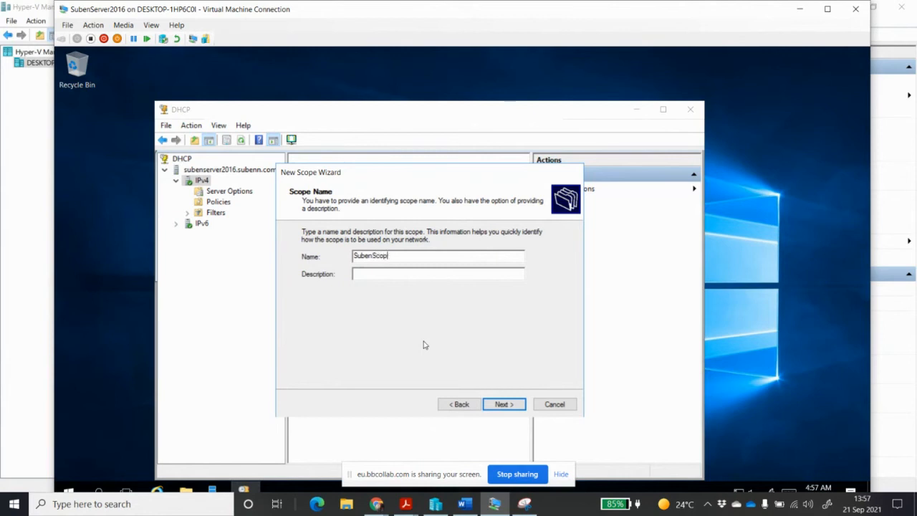
left_click(503, 404)
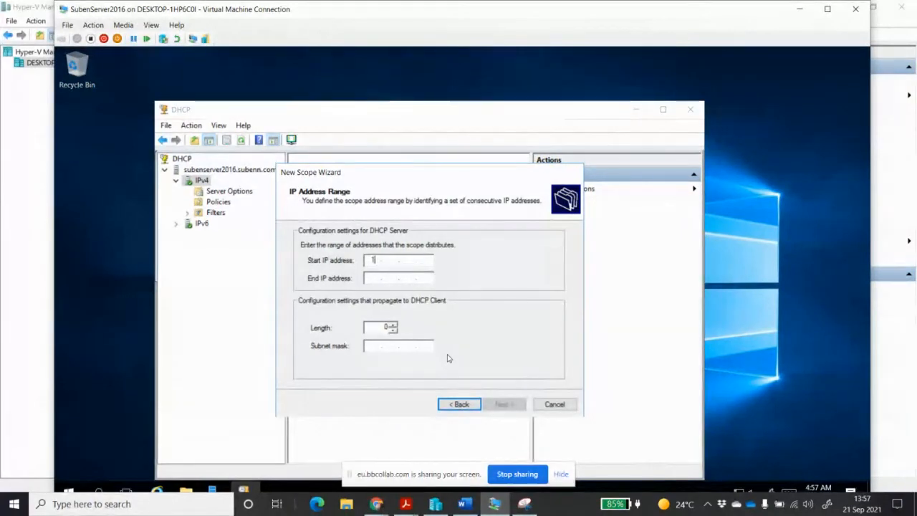
Set the scope's address range from 192.168.20.10 to 192.168.20.100, keeping the suggested subnet mask
type("2.")
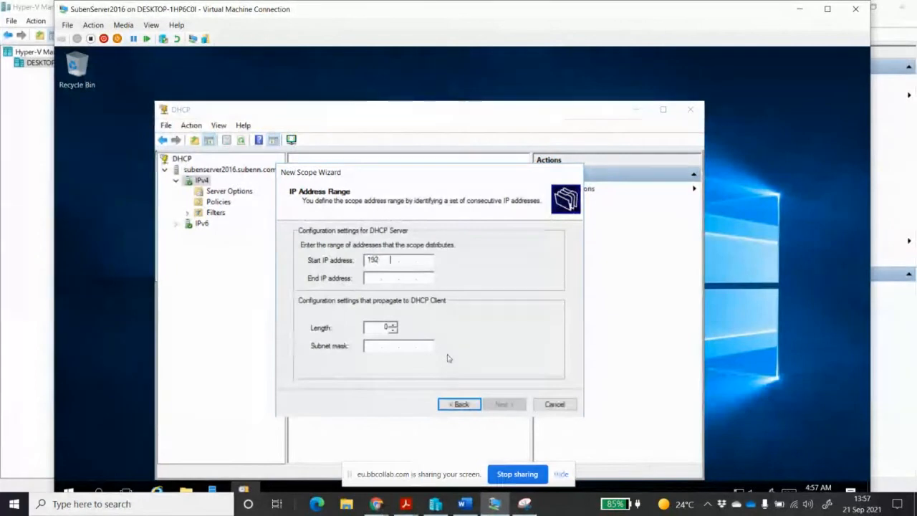
type("1 ")
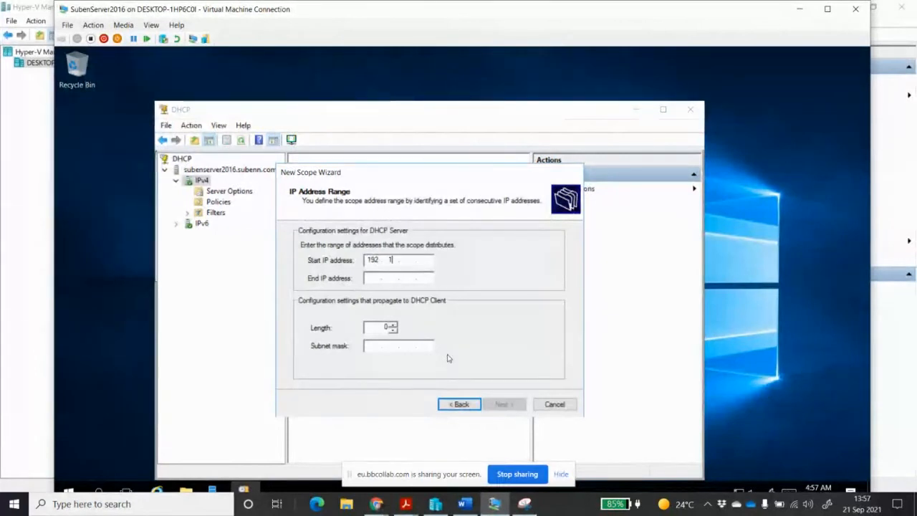
type("68.20")
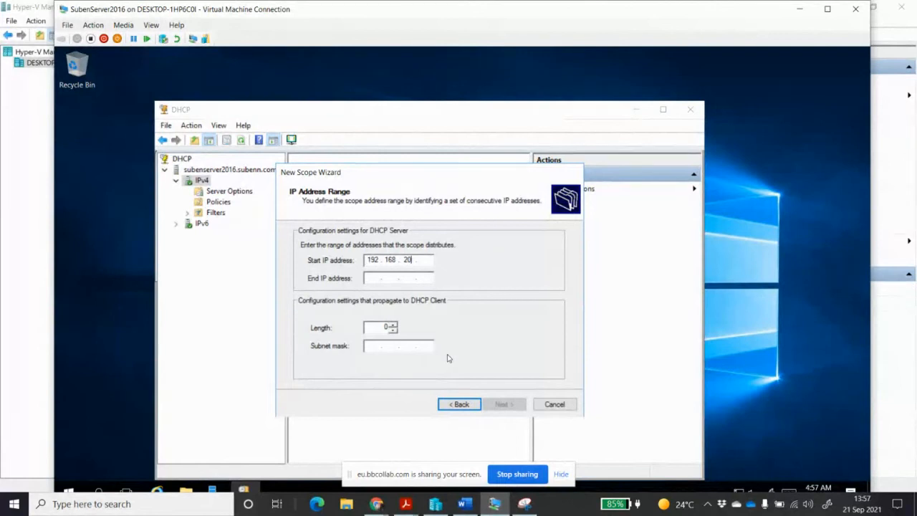
type(".")
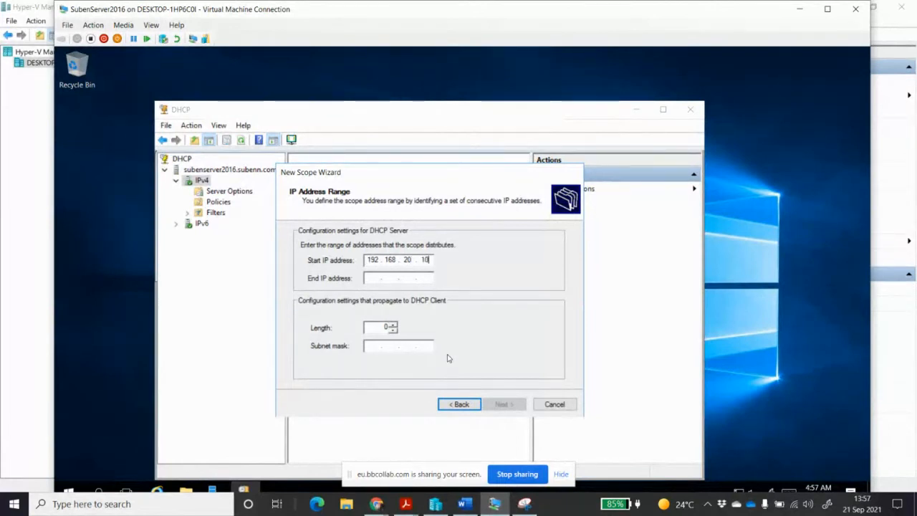
left_click(371, 280)
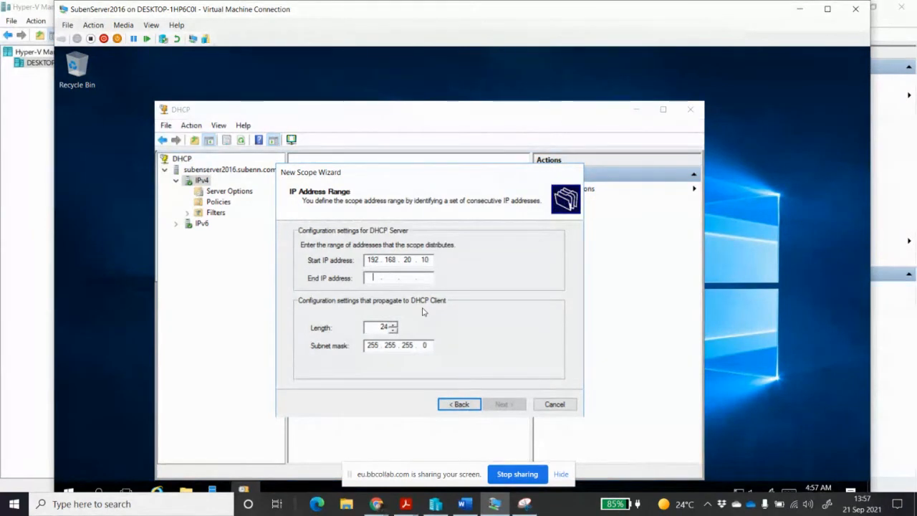
type("192.")
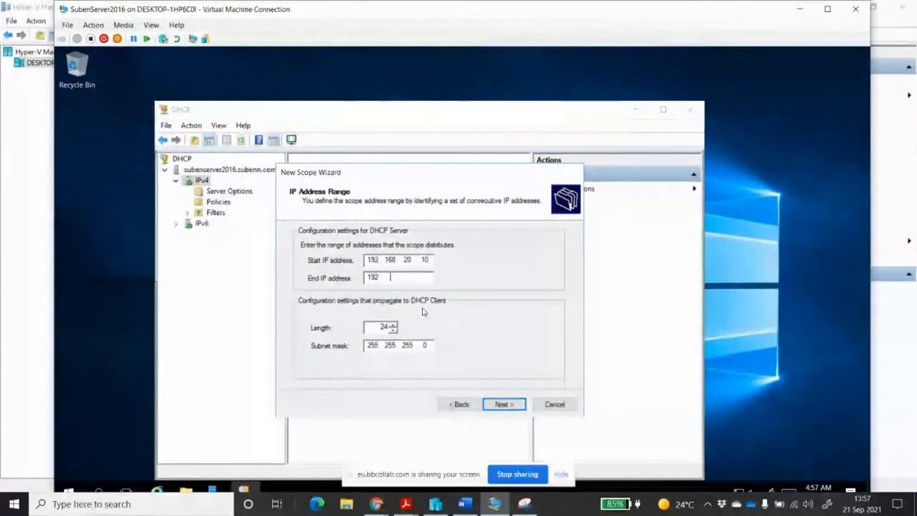
type("168.")
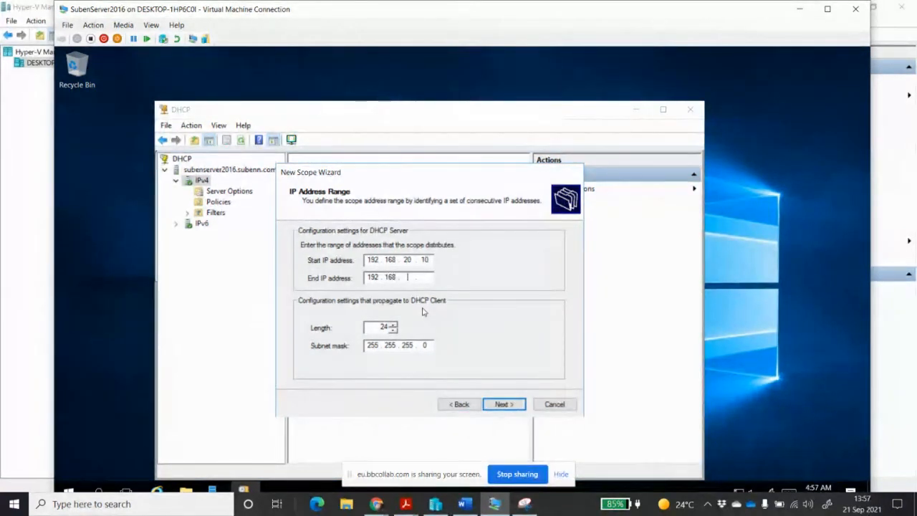
type("20.10")
type("0")
left_click(504, 406)
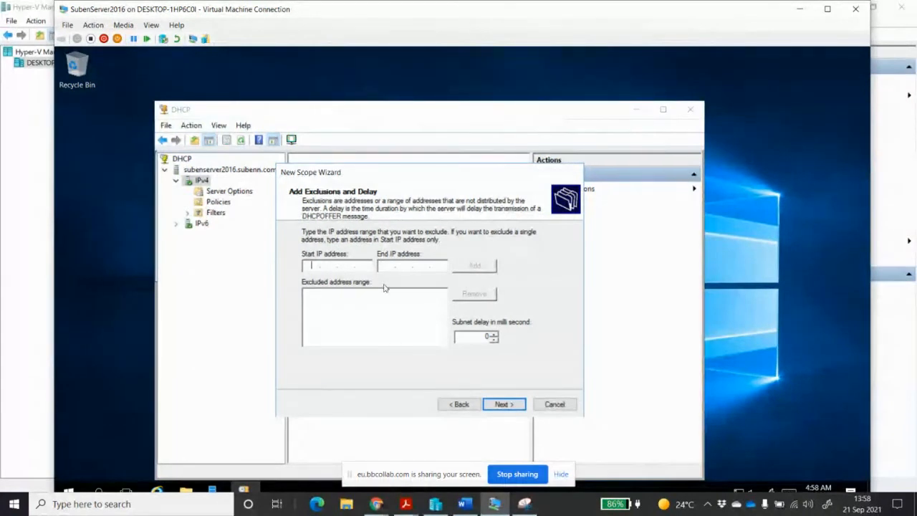
Accept the scope without exclusions and with the default lease duration, and choose to configure its DHCP options now
left_click(515, 407)
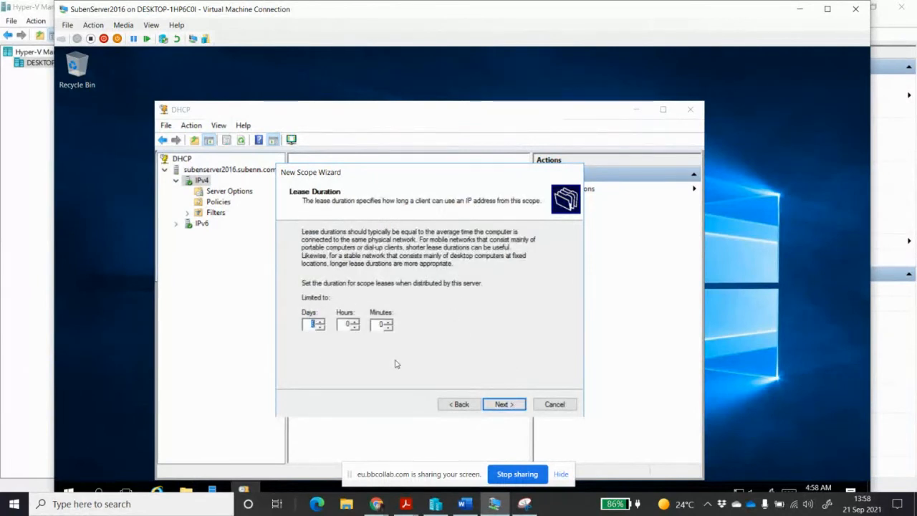
left_click(502, 406)
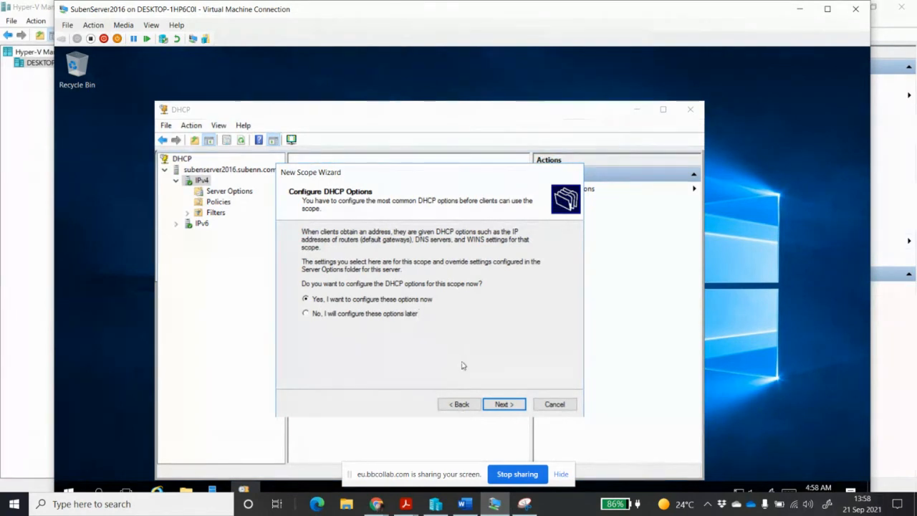
left_click(505, 404)
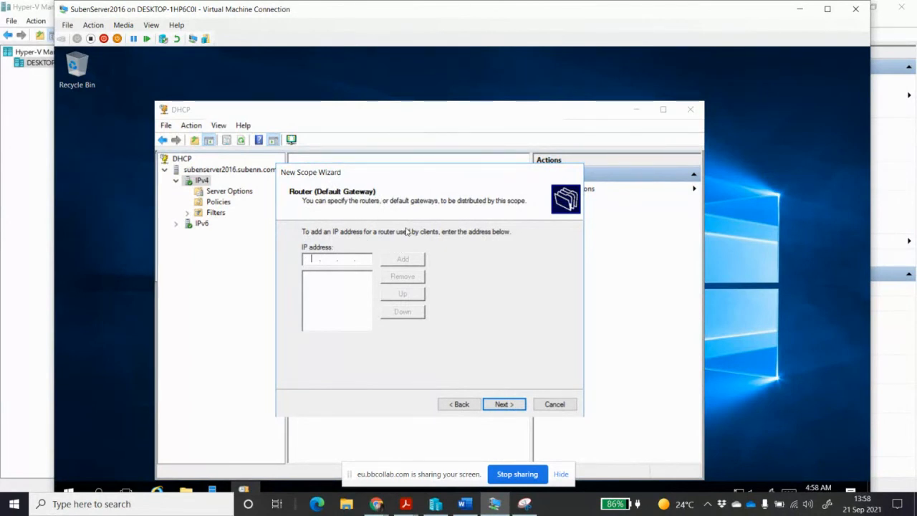
Add 192.168.20.1 as the scope's default gateway and continue to the domain name and DNS settings
type("19")
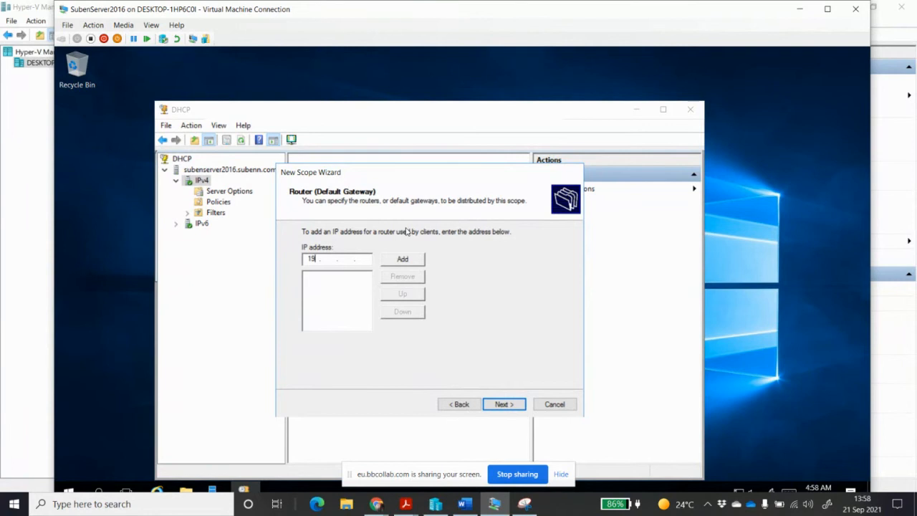
type("2 . 168 . 20 .")
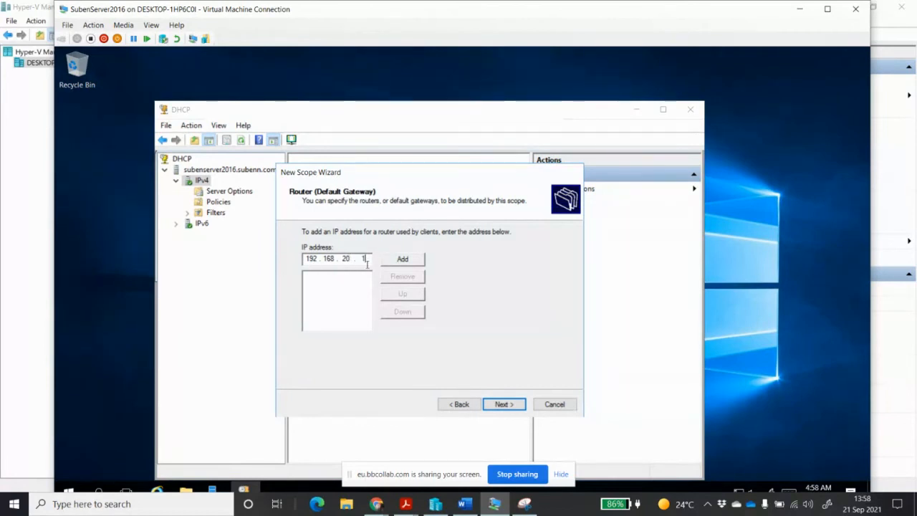
left_click(403, 260)
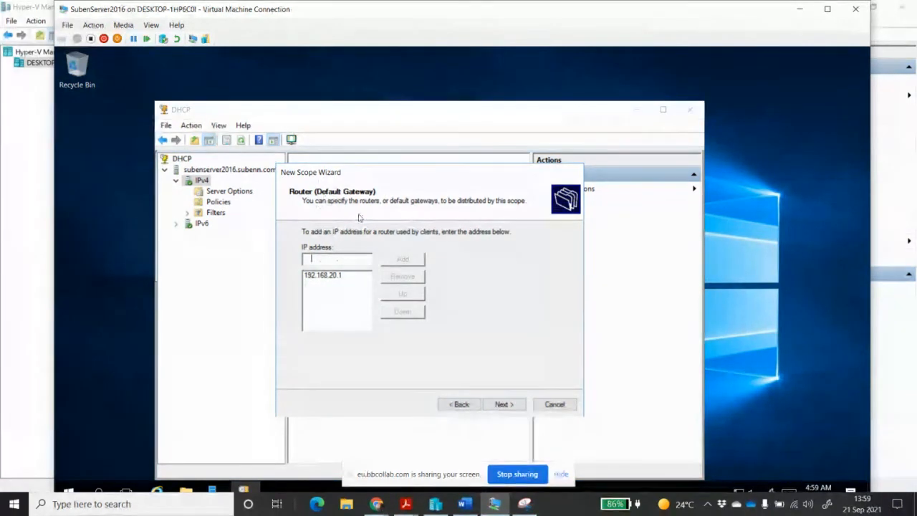
left_click(503, 404)
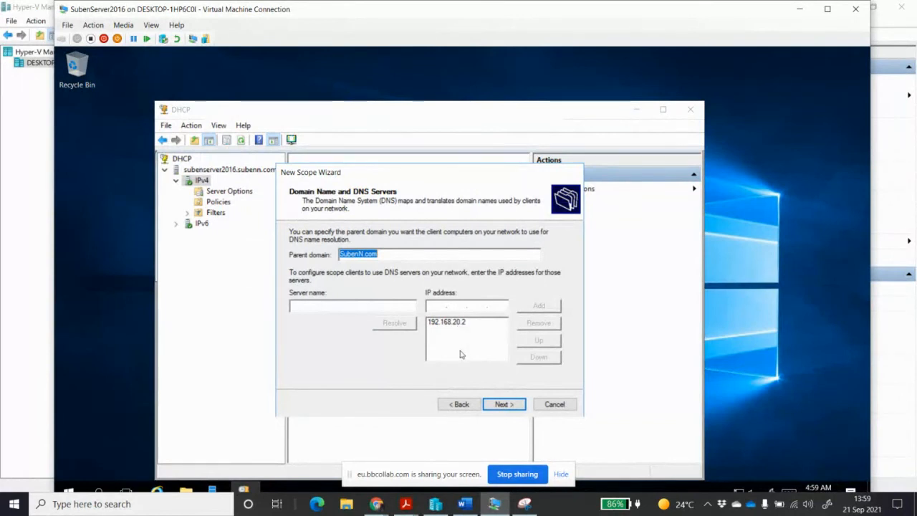
Accept the parent domain and DNS server, leave WINS servers empty, activate the scope now and complete the New Scope Wizard
left_click(505, 405)
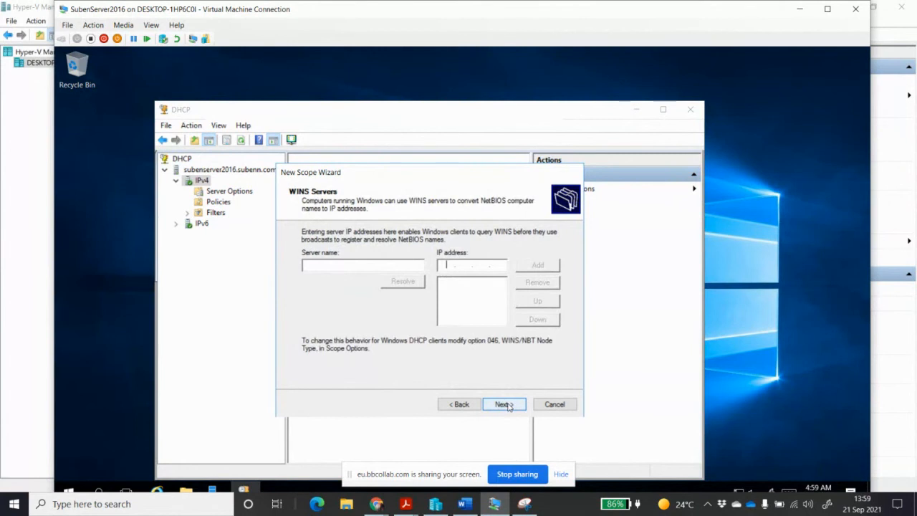
left_click(505, 405)
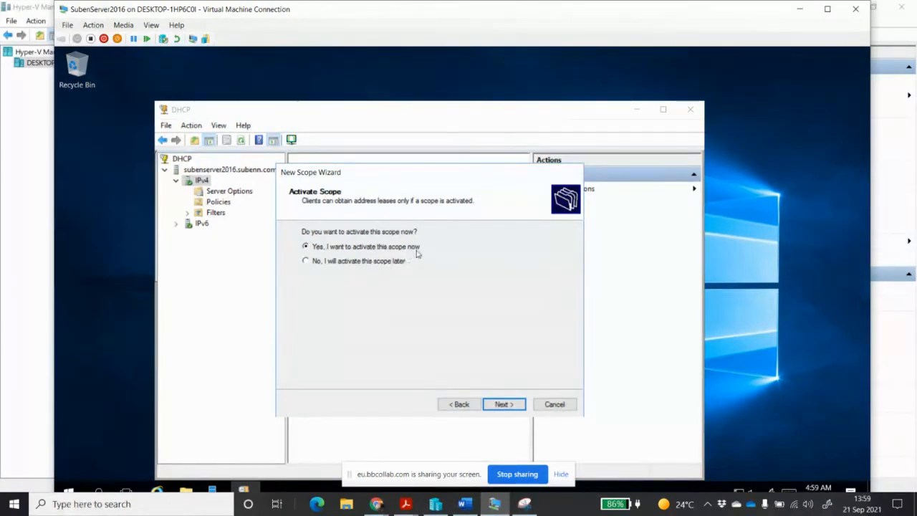
left_click(503, 406)
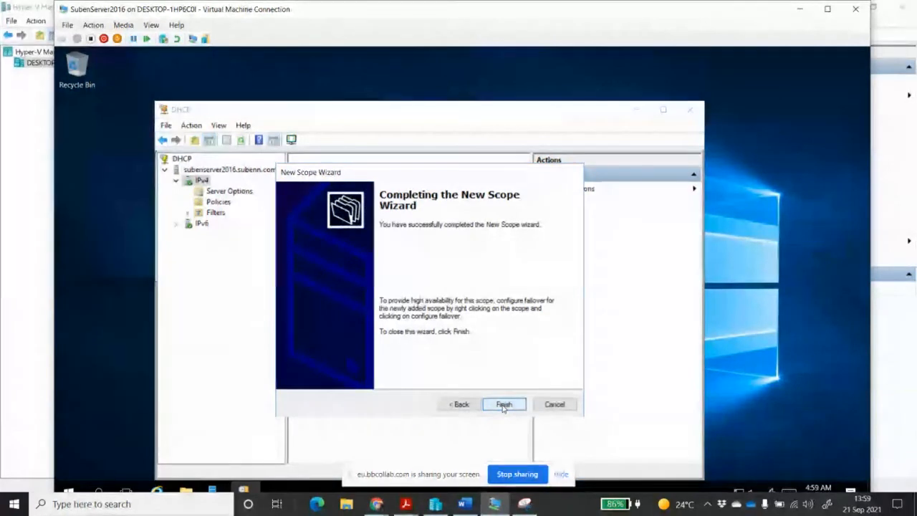
left_click(504, 405)
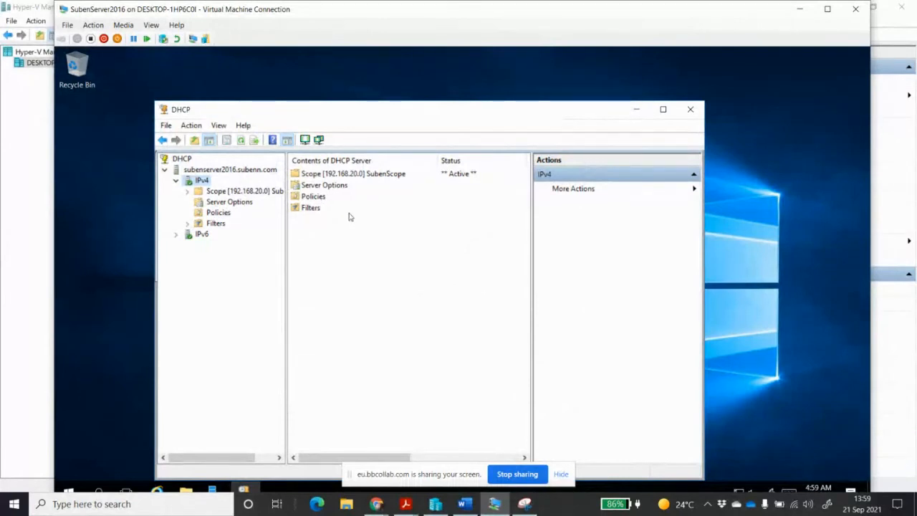
Expand SubenScope, display its Address Pool and resize the console panes so the scope name and address range are readable
left_click_drag(288, 270, 351, 268)
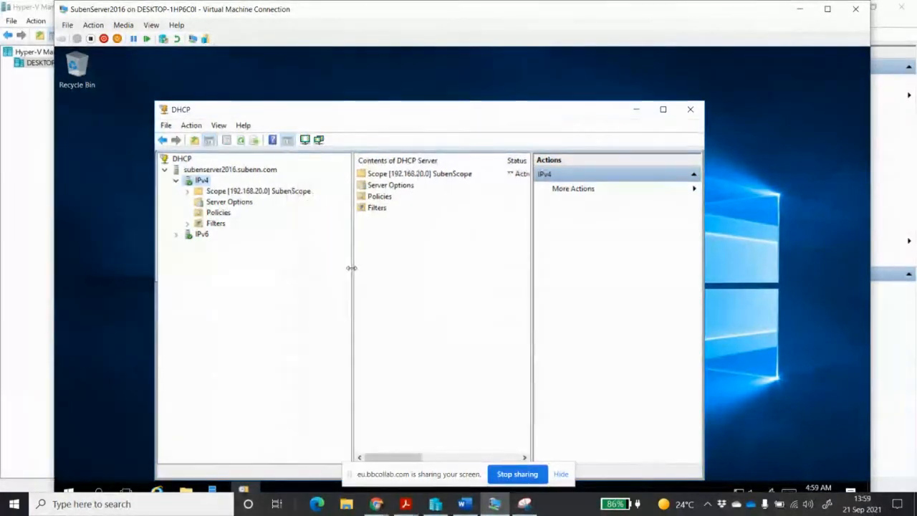
left_click(189, 191)
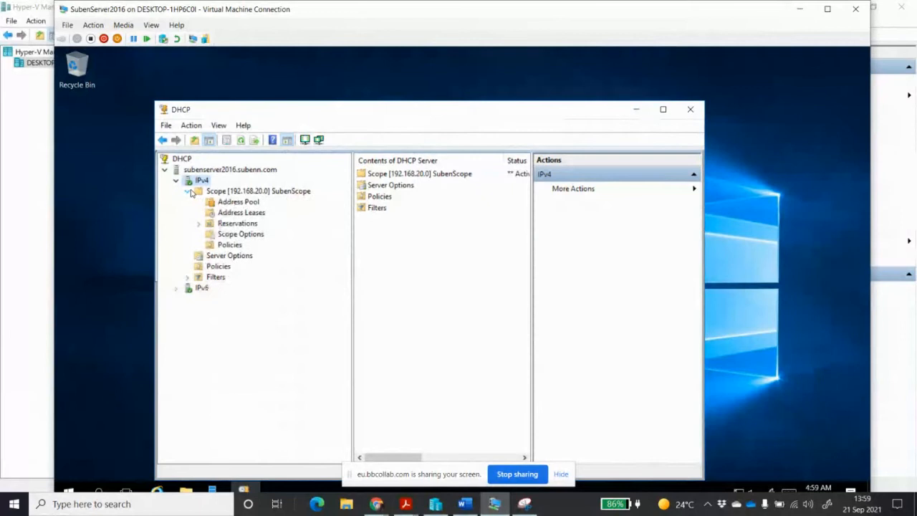
left_click(230, 204)
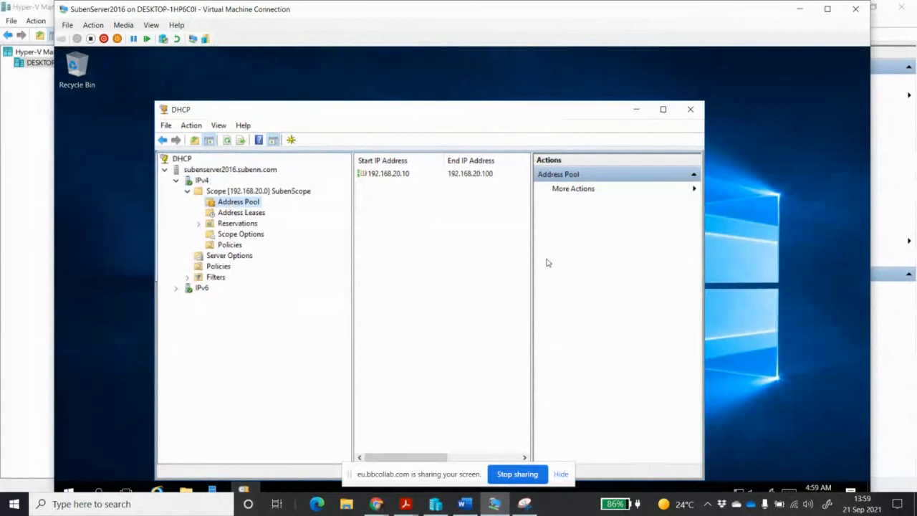
left_click_drag(531, 268, 575, 267)
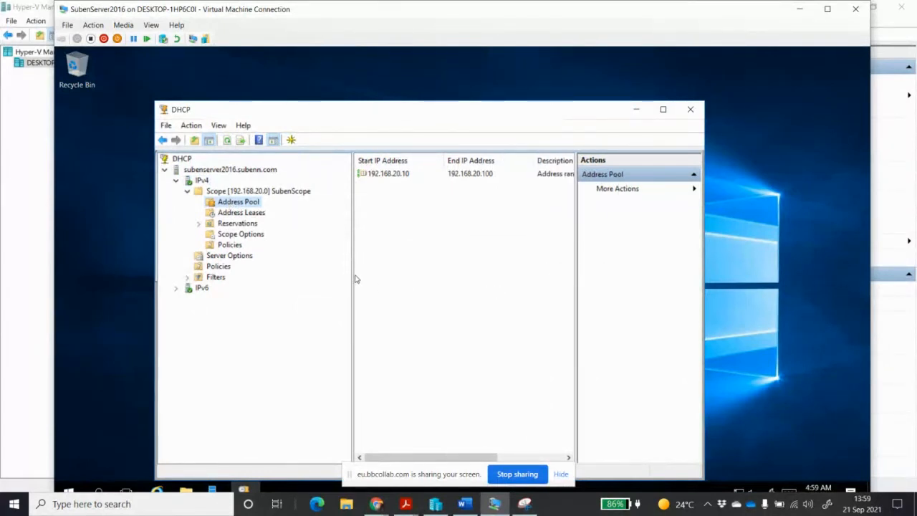
left_click_drag(349, 277, 335, 278)
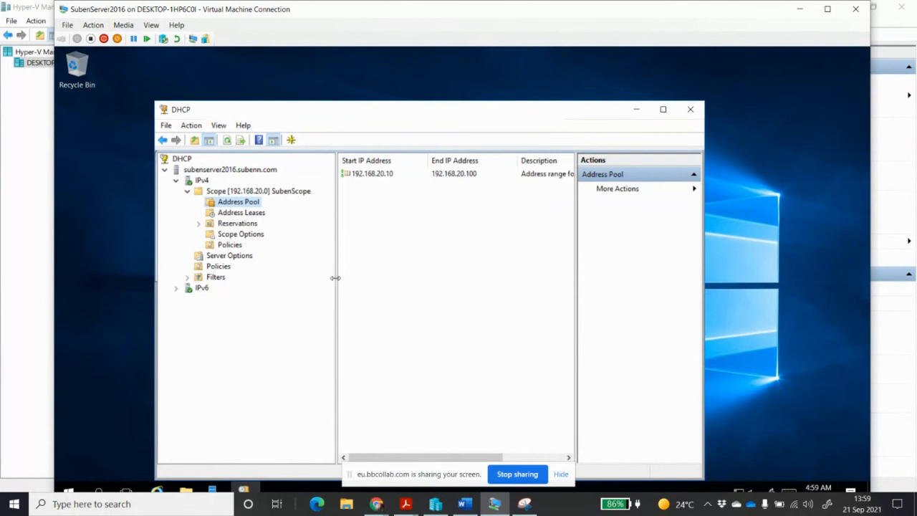
left_click_drag(575, 301, 590, 291)
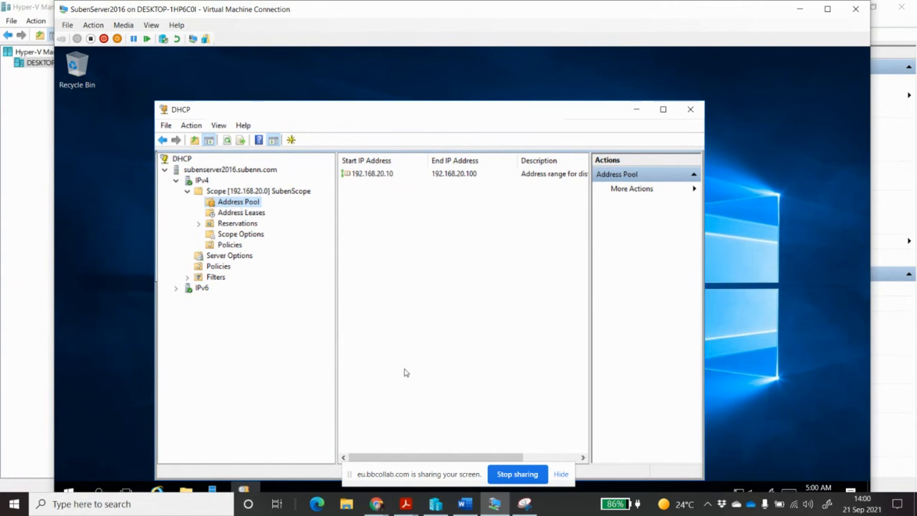
Capture the DHCP console's Address Pool view with Snipping Tool and paste it below "DHCP Server Installed" in the Word document
left_click(525, 505)
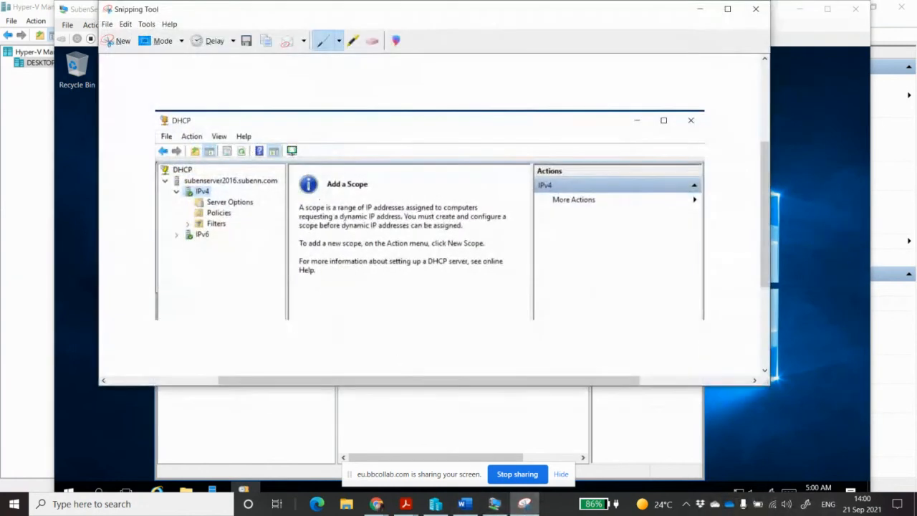
left_click(122, 42)
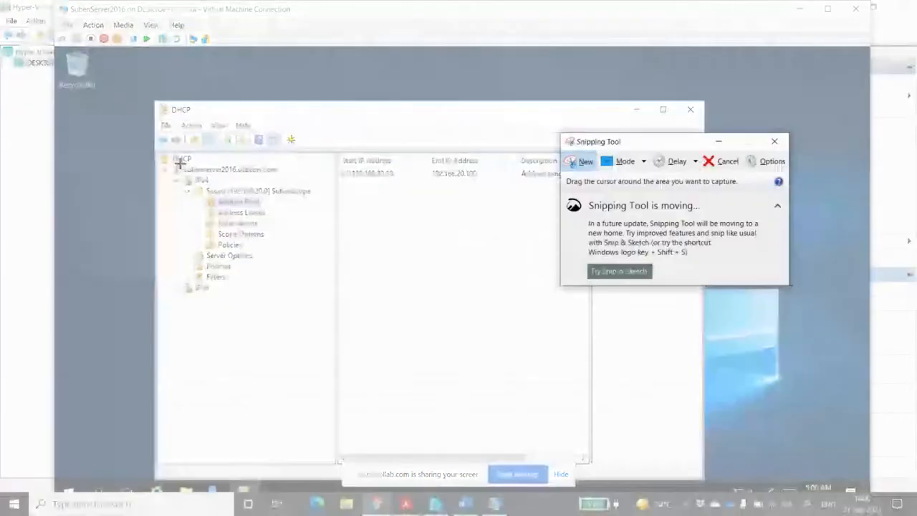
left_click_drag(153, 97, 702, 334)
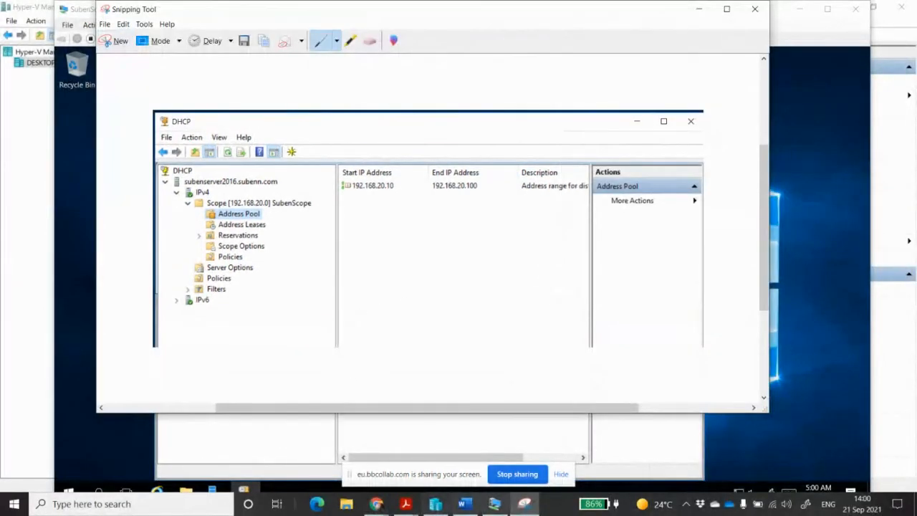
left_click(465, 504)
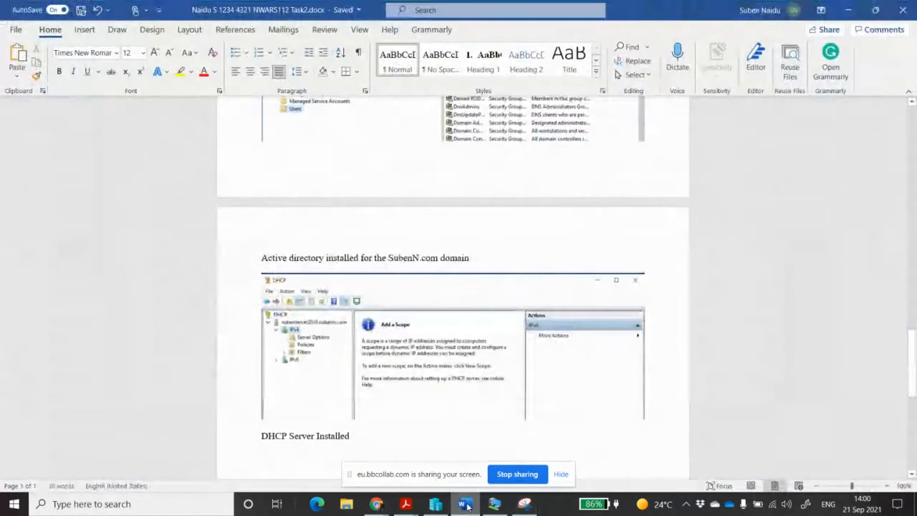
key("ctrl+v")
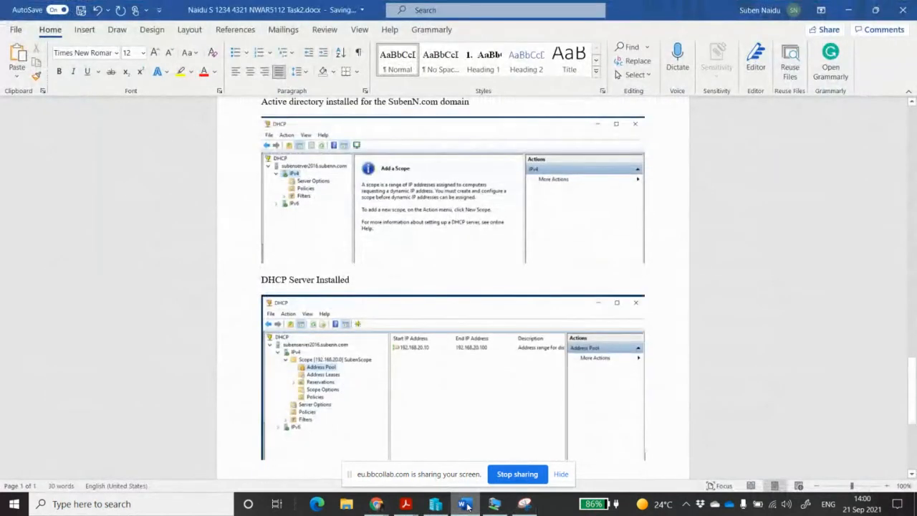
Caption the address pool screenshot "DHCP Scope 192.168.20.10 – 192.168.20.100" and start a new line below it
key("Return")
type("DHC")
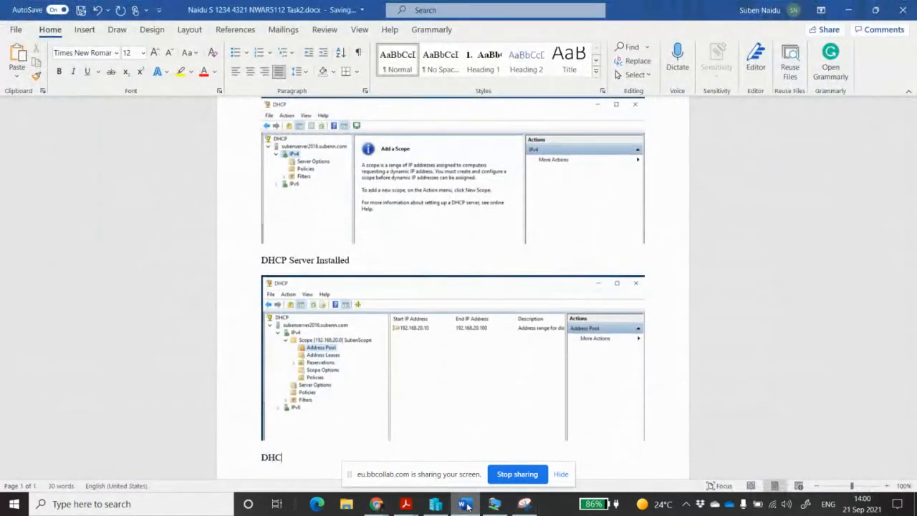
type("P Spo")
key("BackSpace")
key("BackSpace")
type("cope")
type(" 19")
type("2/168")
key("BackSpace")
key("BackSpace")
key("BackSpace")
type("168.")
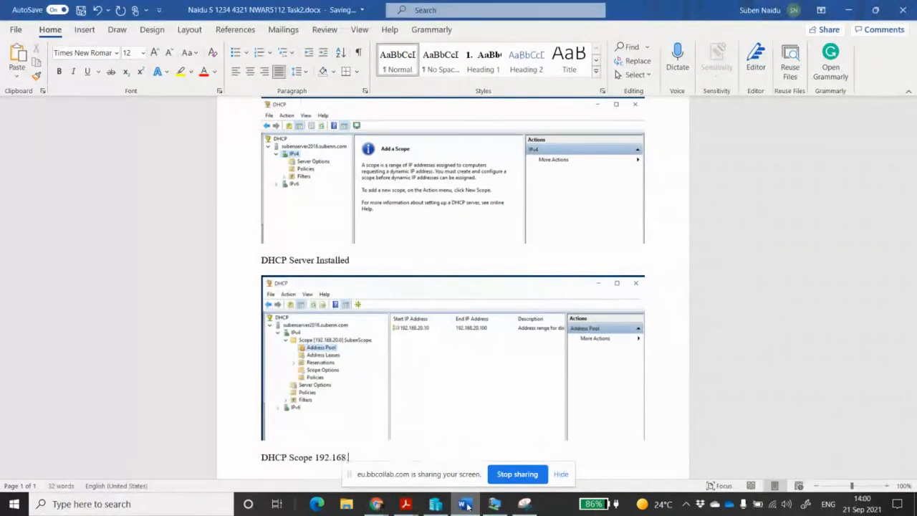
type("20.10 - 19")
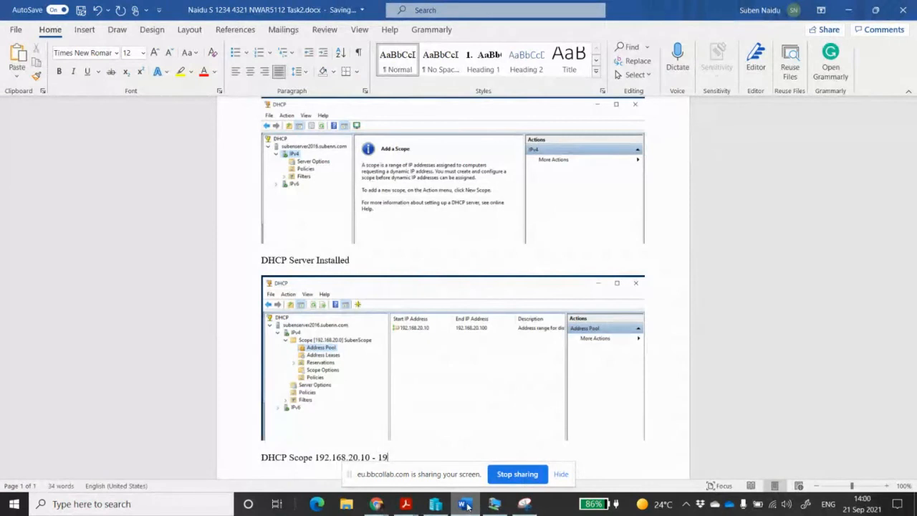
type("2.168.100")
scroll(509, 396, "down", 2)
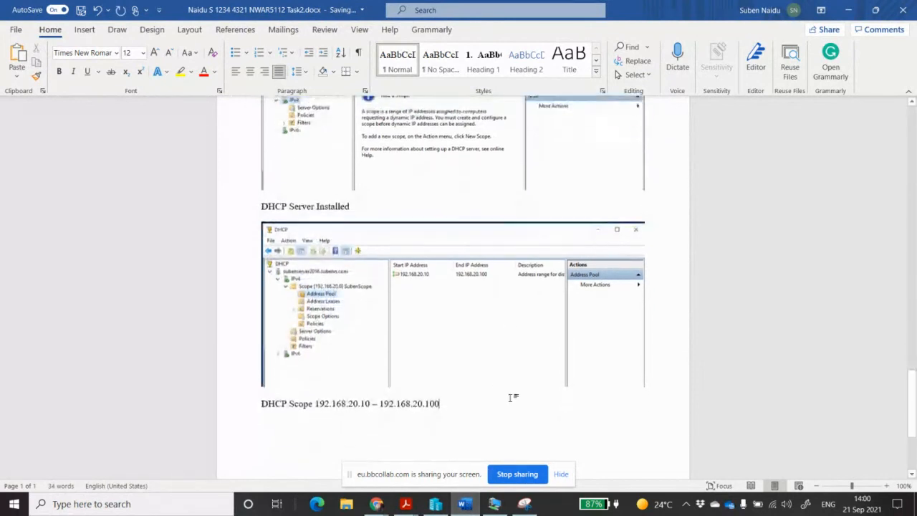
key("Return")
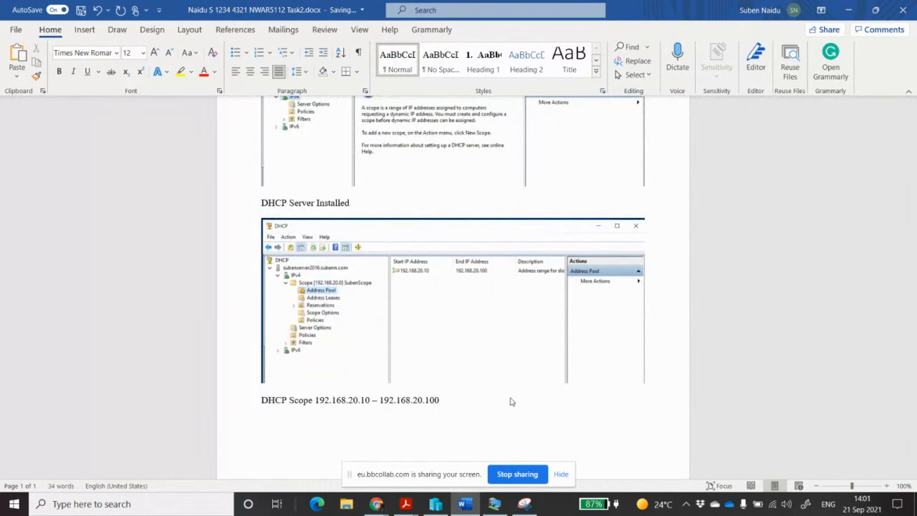
Switch to the virtual machine, display SubenScope's Scope Options, and check the DHCP marking rubric in NWAR 5112 POE.pdf
key("alt+Tab")
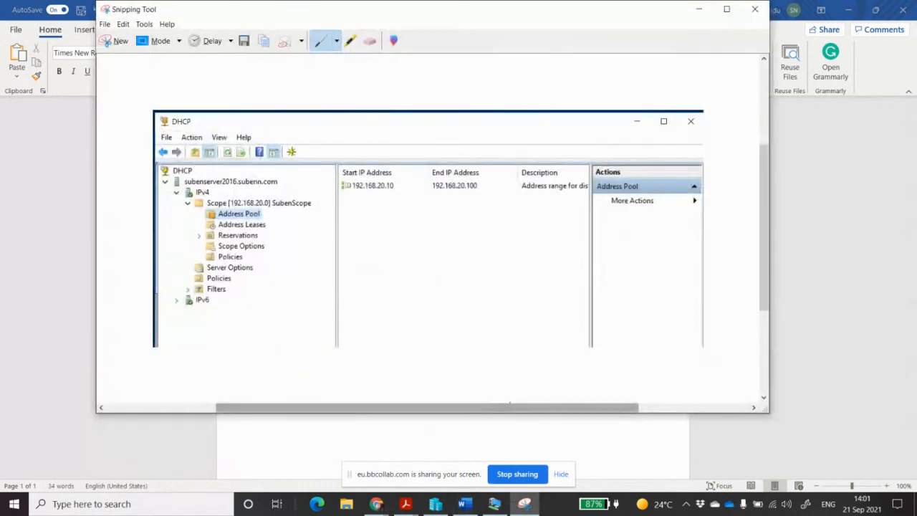
key("alt+Tab")
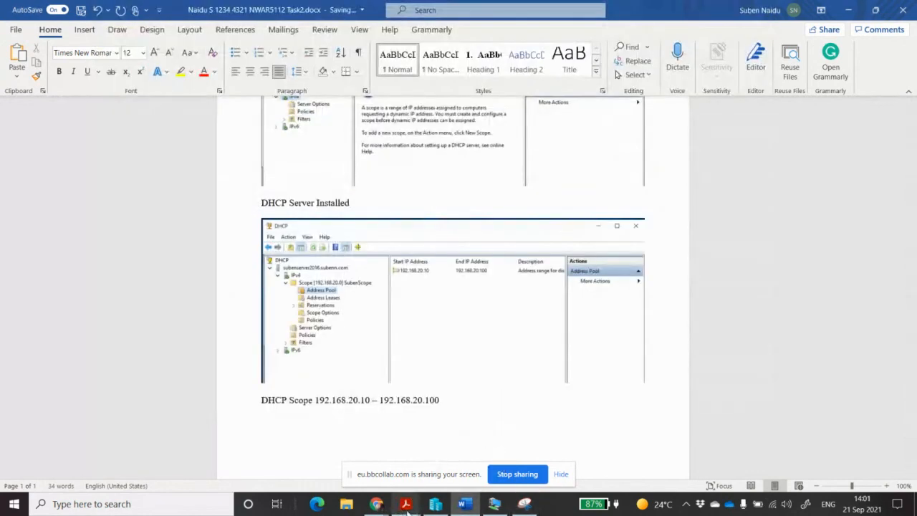
mouse_move(406, 505)
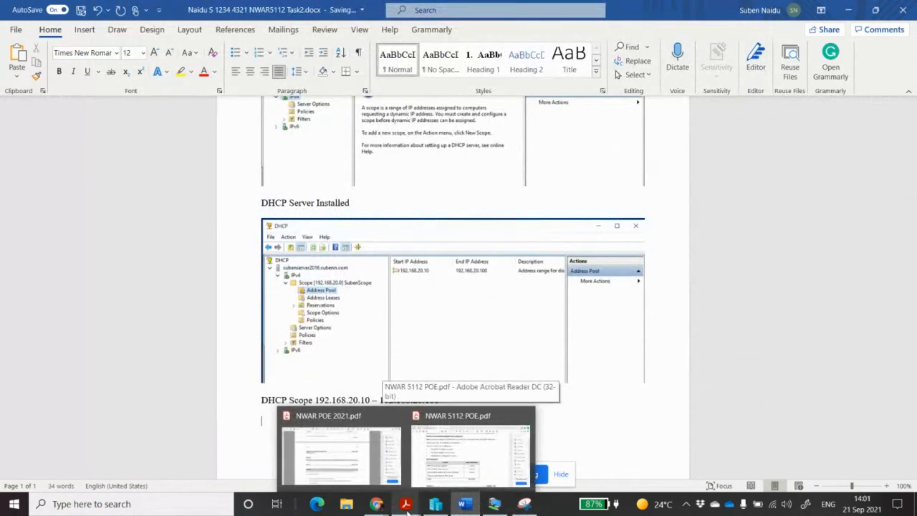
left_click(495, 503)
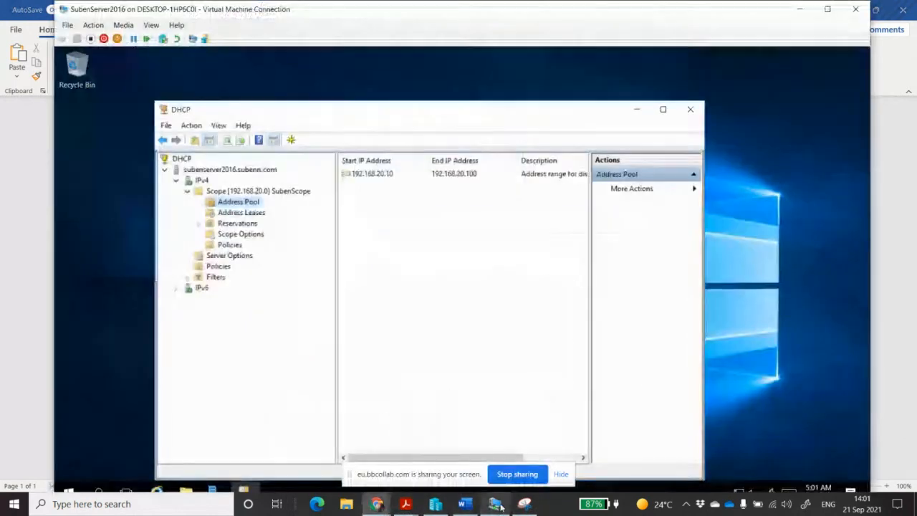
left_click(259, 237)
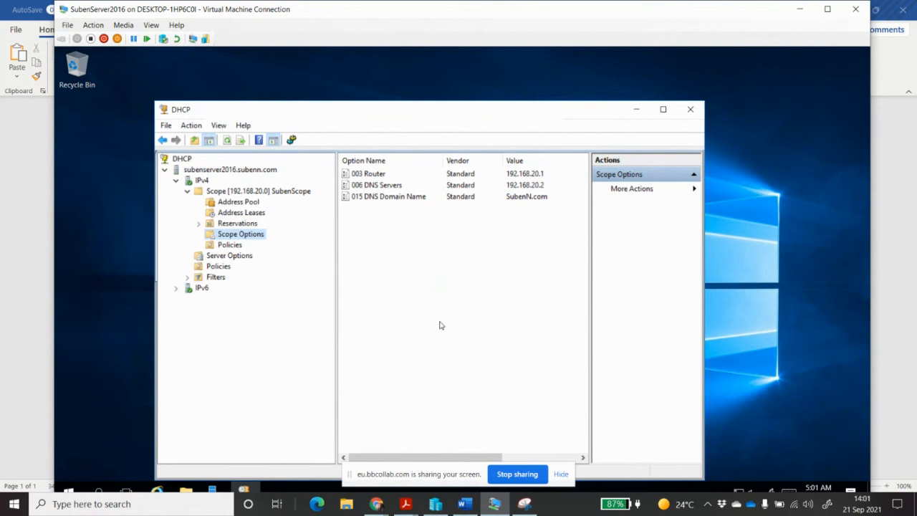
left_click(405, 505)
left_click(470, 452)
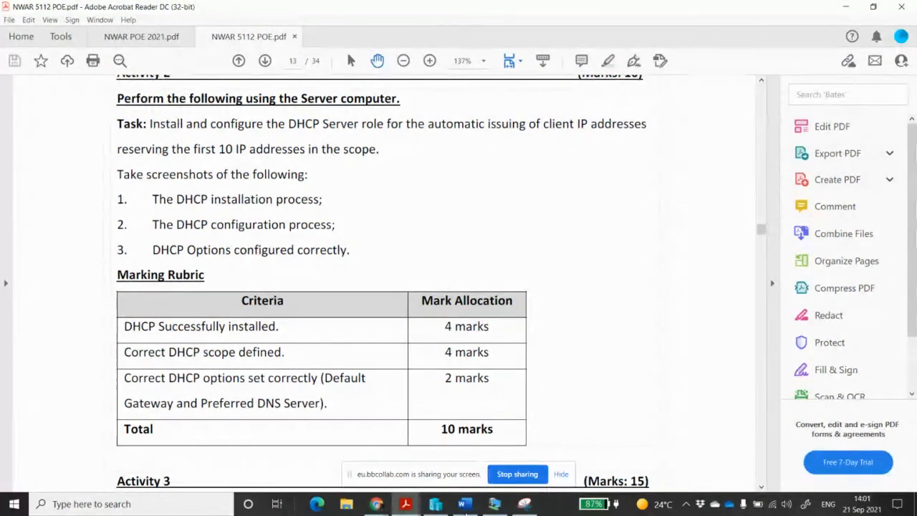
Capture the Scope Options view of the DHCP console with Snipping Tool and paste it at the end of the Word document
left_click(495, 503)
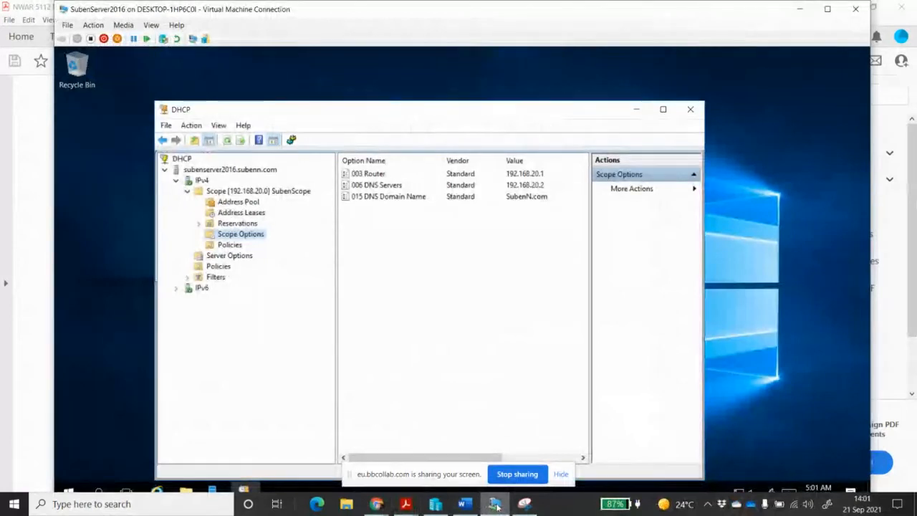
left_click(527, 505)
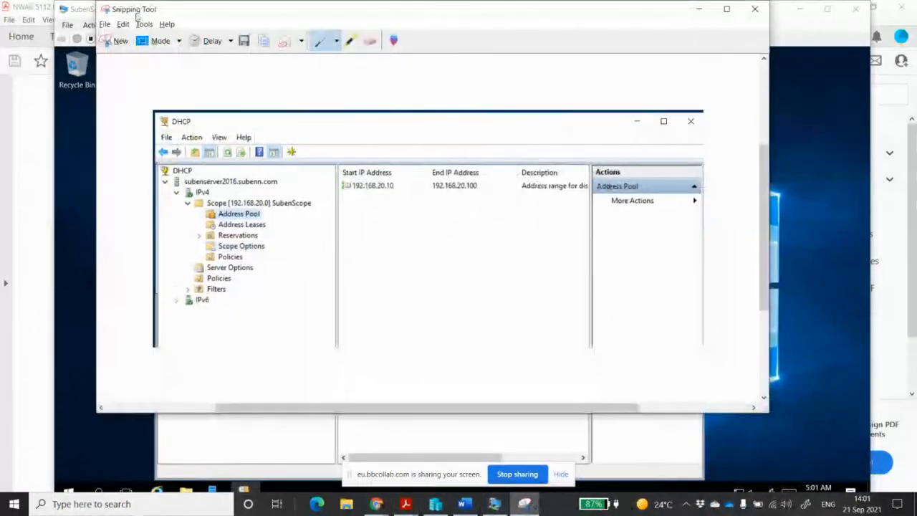
left_click(118, 41)
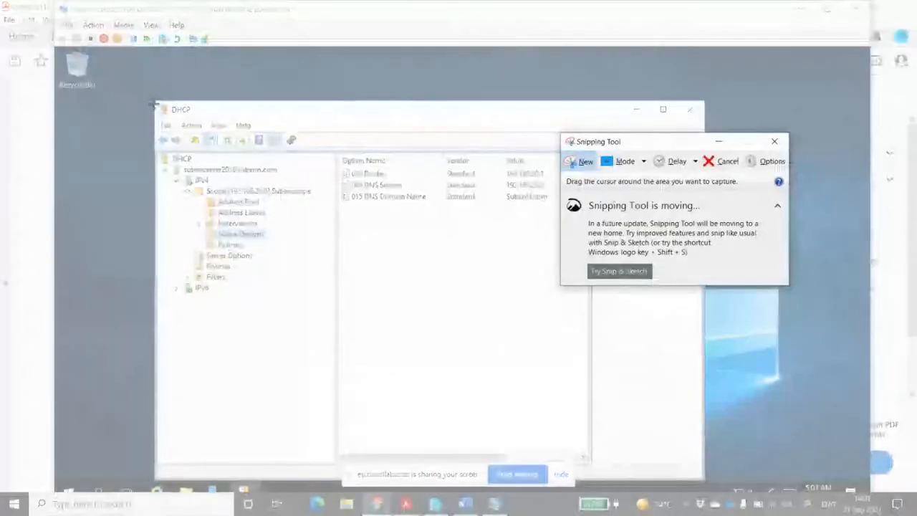
left_click_drag(152, 98, 590, 323)
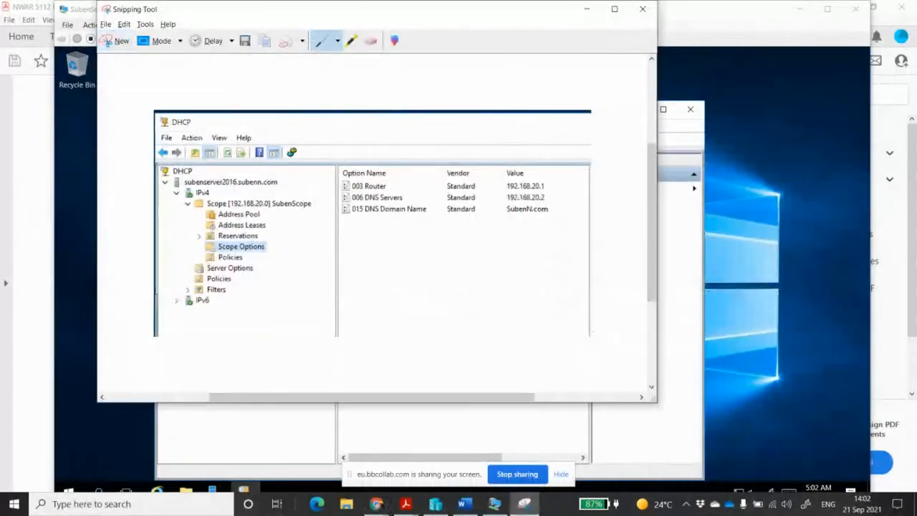
left_click(464, 504)
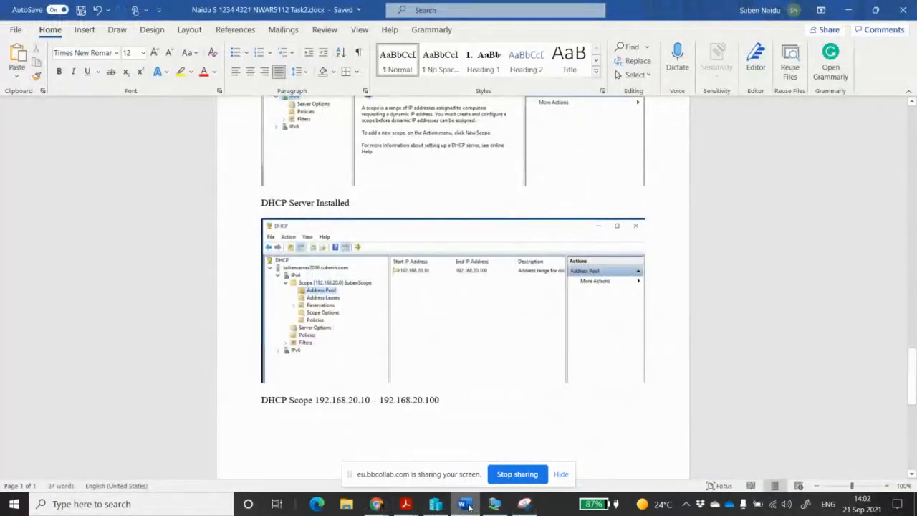
key("ctrl+v")
Caption the scope options screenshot "DGCP Scope Options" and start a new line below it
key("Return")
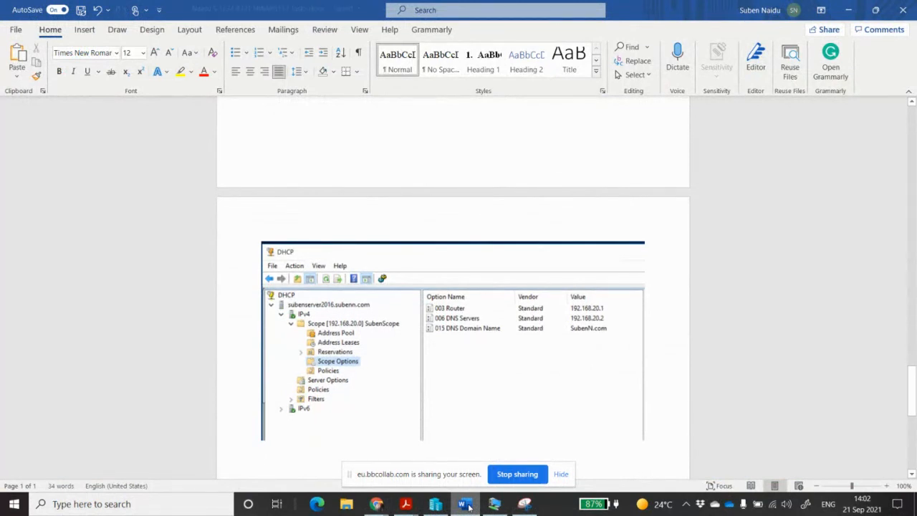
type("DGCP")
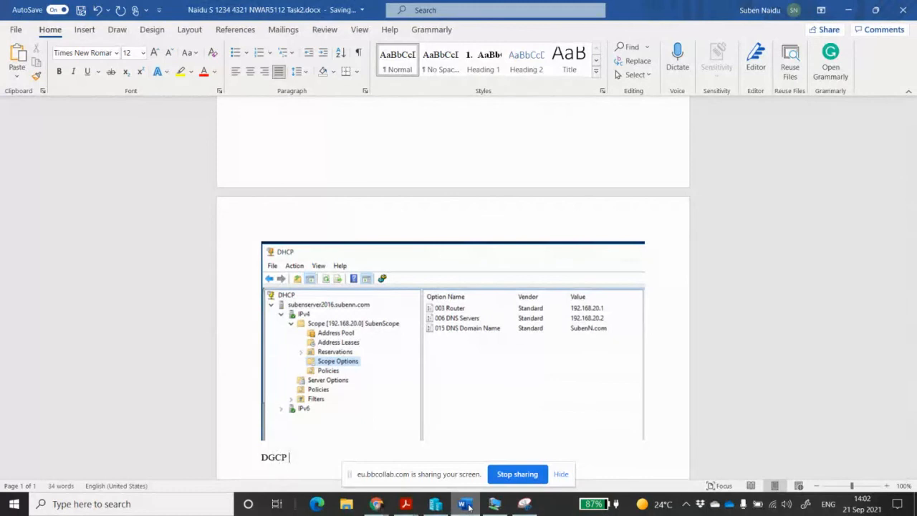
type(" Scope Options")
key("Return")
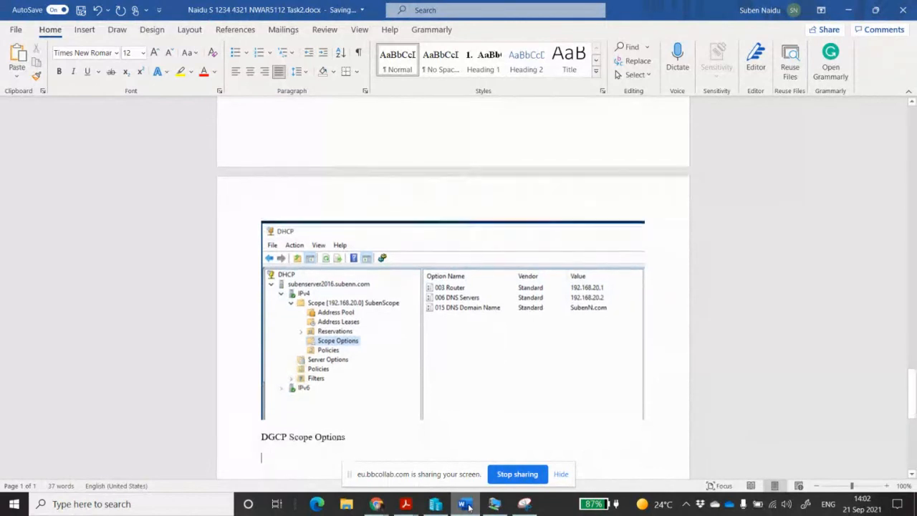
Add the lines "Router (Default Gateway) 192.168.20.1" and "DNS Server 192.168.20.2" below the scope options caption
type("Router")
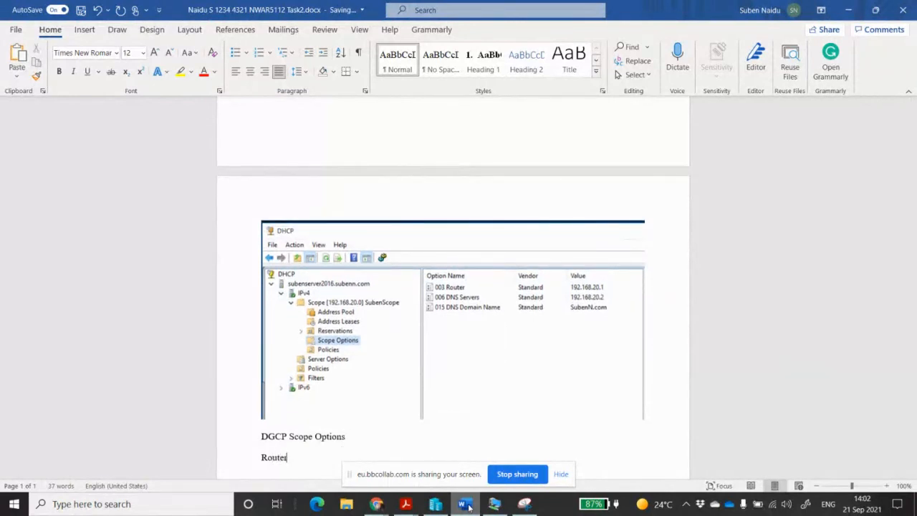
type(" (Default Gateway")
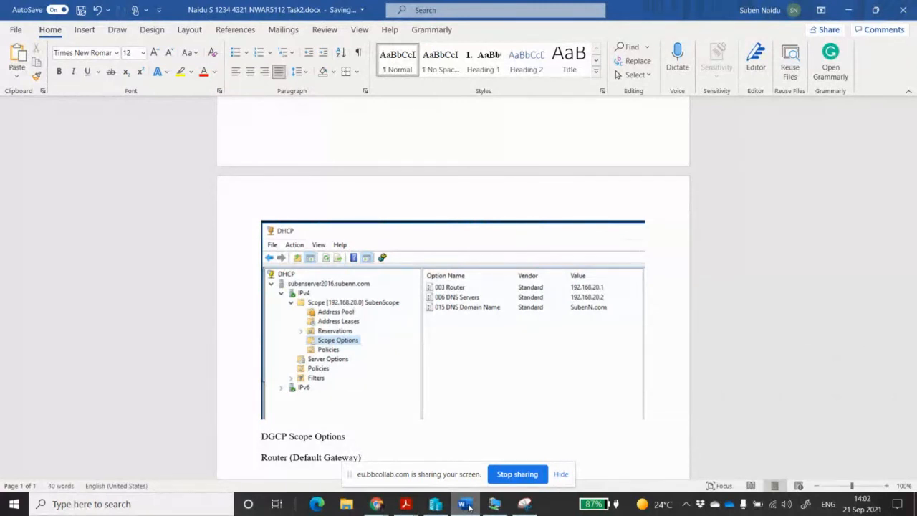
type(") 192.168.20.1")
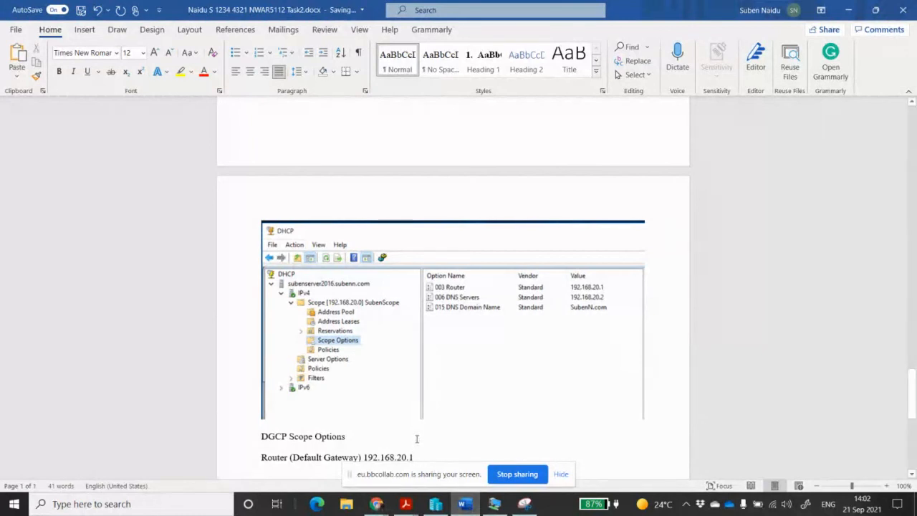
key("Return")
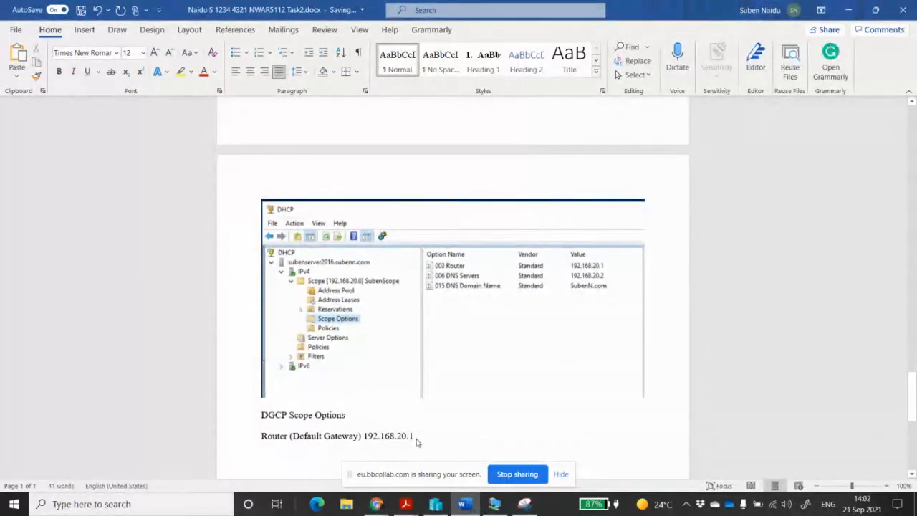
type("DN")
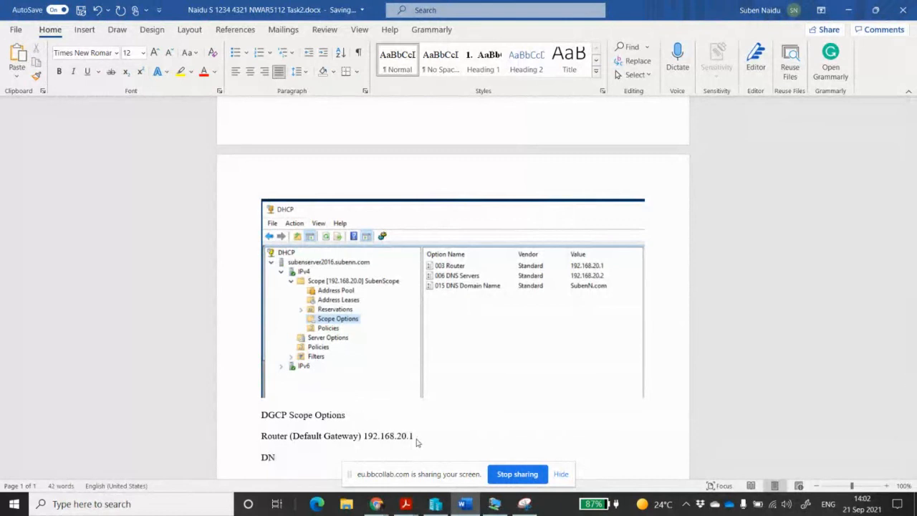
type("S Server 192.168")
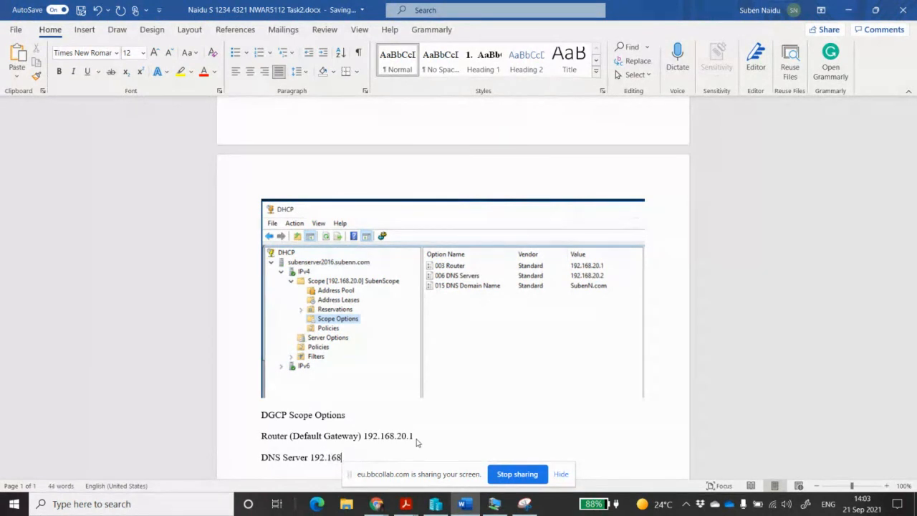
type(".20.2")
key("Return")
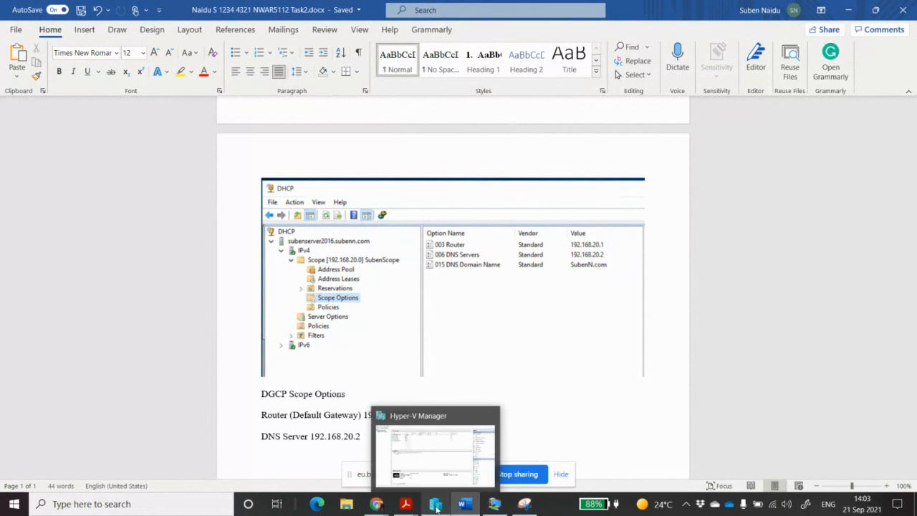
Check Hyper-V Manager and the virtual machine's DHCP scope options, and return to the Word document
left_click(437, 505)
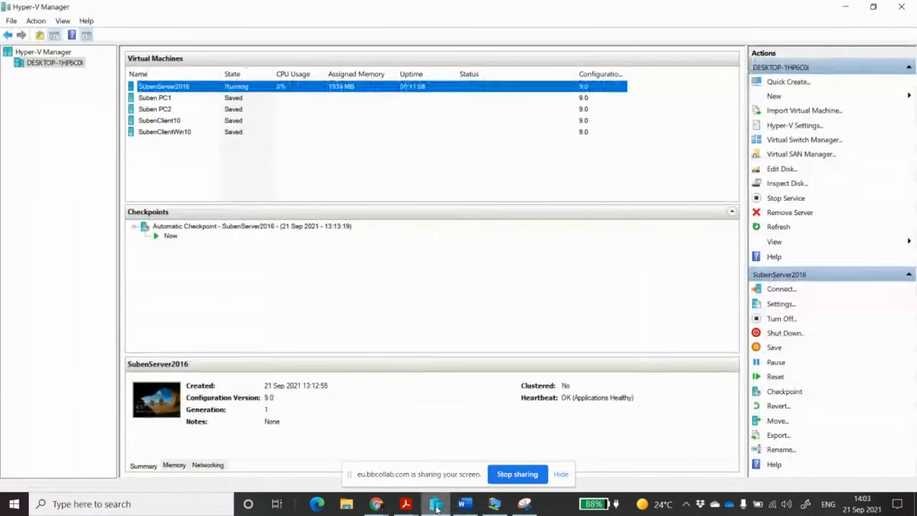
left_click(496, 506)
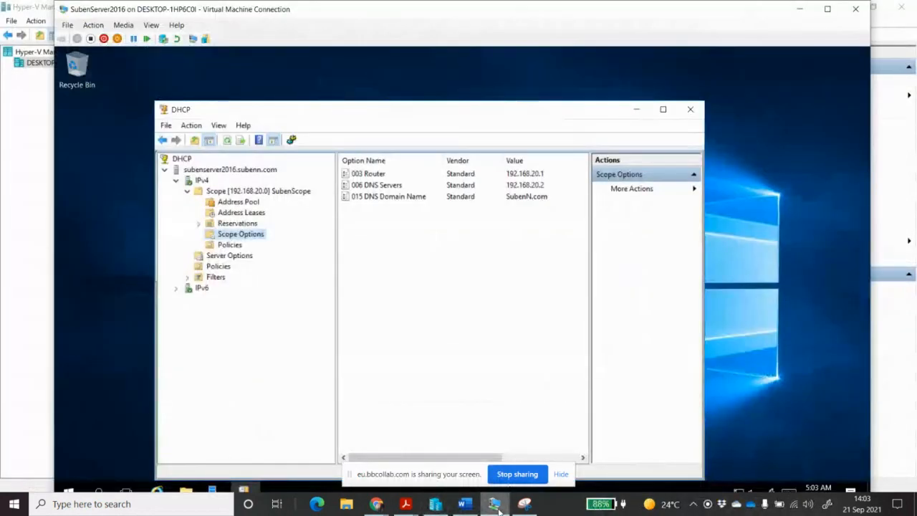
mouse_move(464, 506)
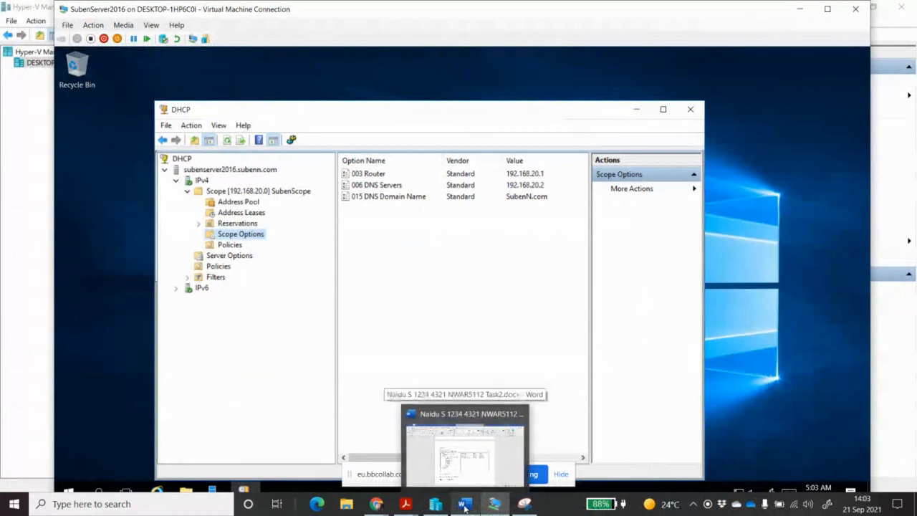
left_click(465, 506)
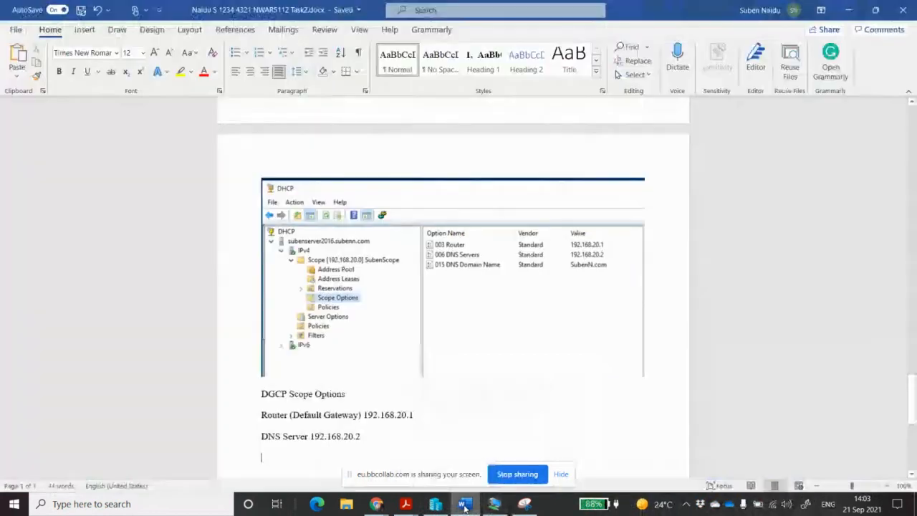
Insert the heading "Task Two - Activity Two" on a new line between the Active Directory caption and the first DHCP screenshot
scroll(475, 354, "up", 10)
scroll(476, 354, "up", 3)
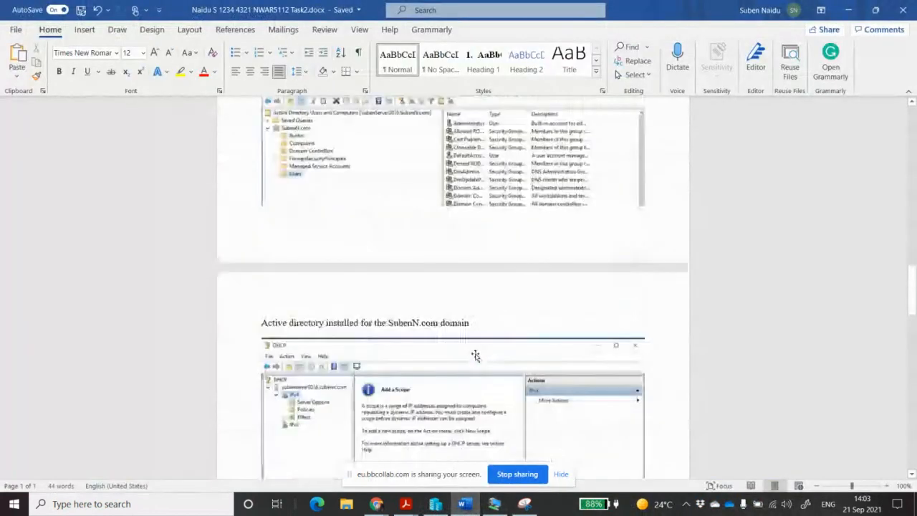
scroll(475, 354, "down", 1)
scroll(475, 356, "down", 3)
scroll(475, 354, "down", 4)
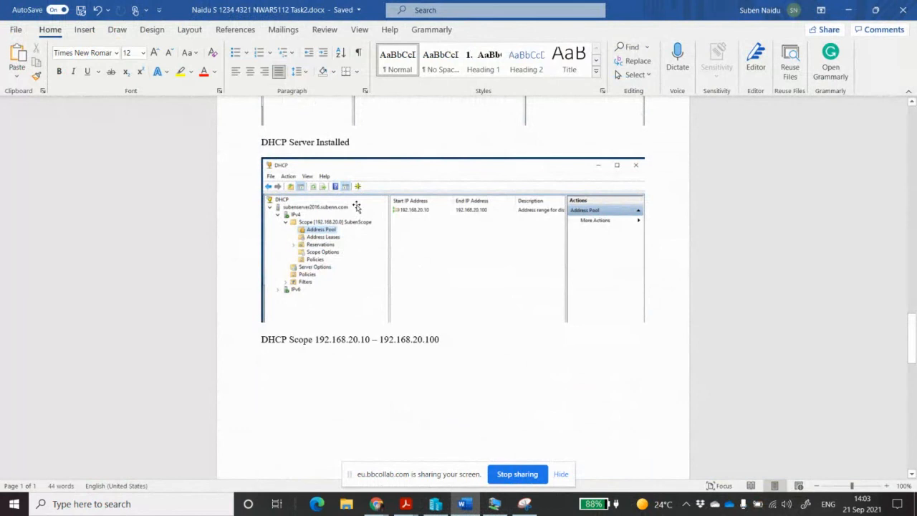
scroll(356, 267, "up", 4)
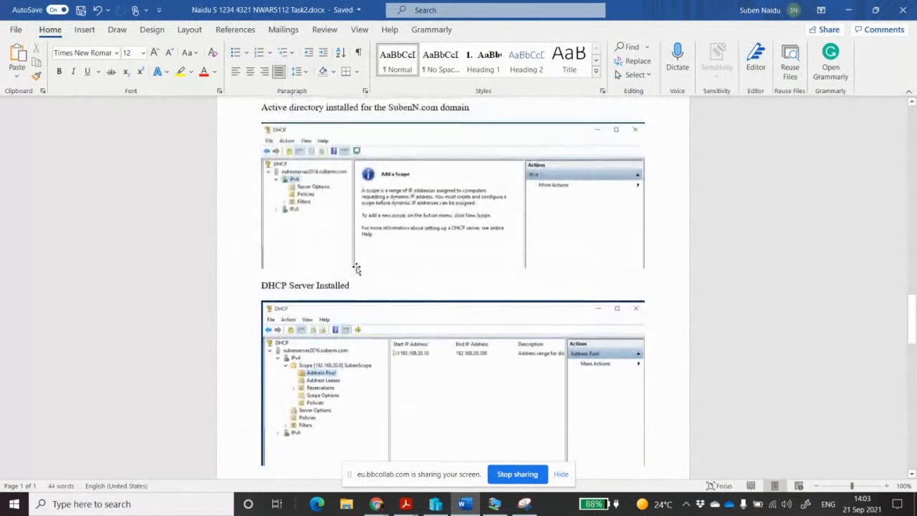
scroll(396, 216, "up", 1)
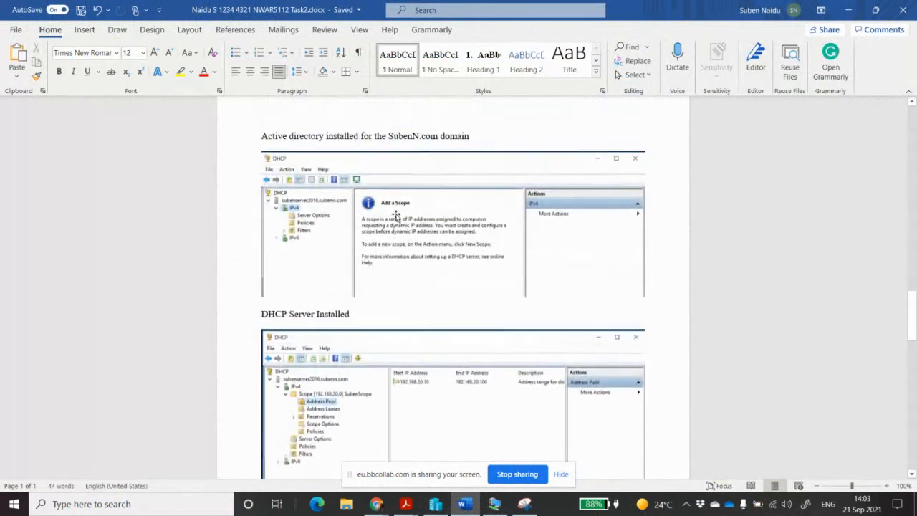
left_click(494, 144)
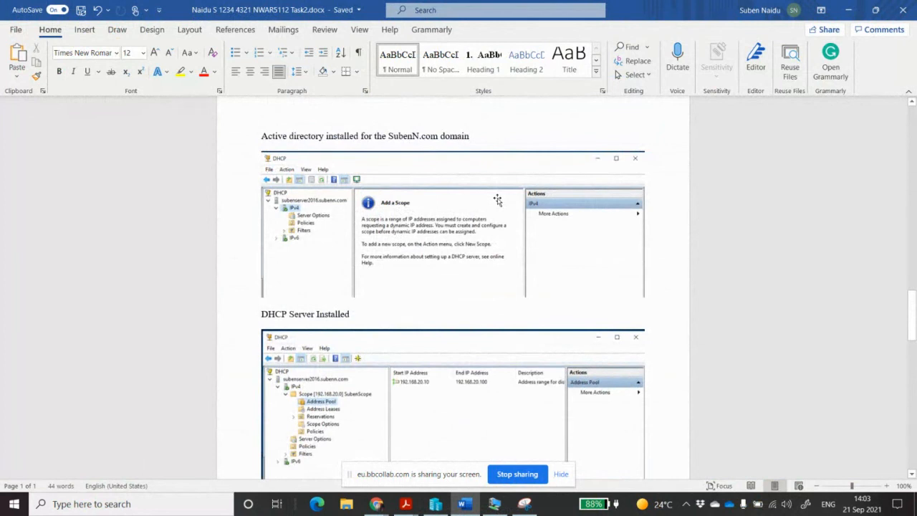
key("Return")
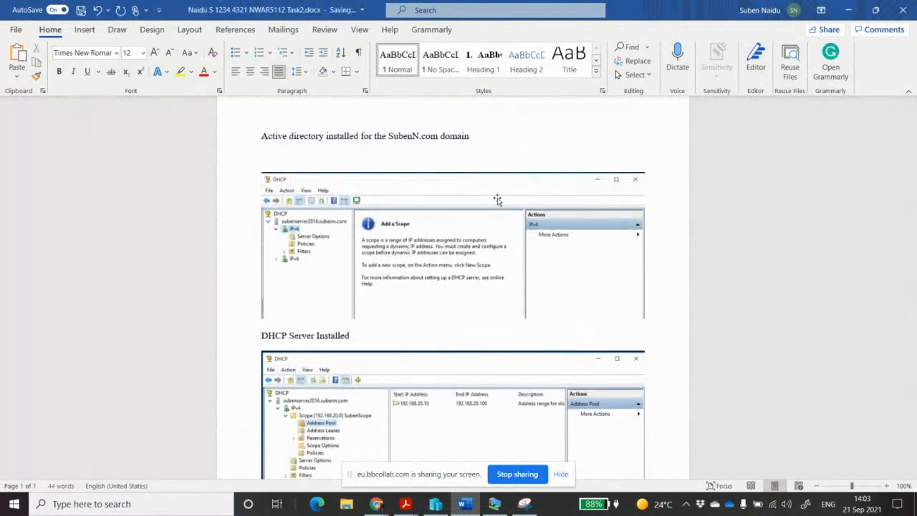
type("Que")
key("BackSpace")
type("Ac")
type("tivit")
type("y Two")
type("Task ")
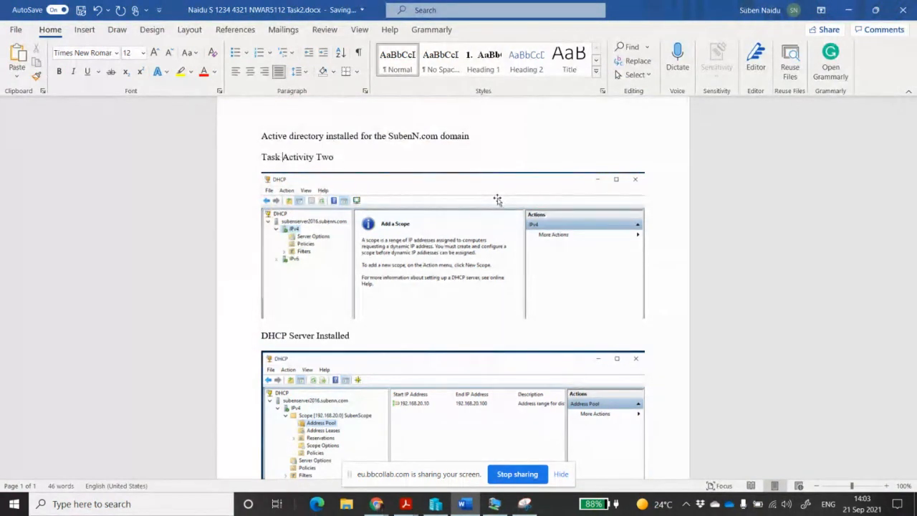
type("Two ")
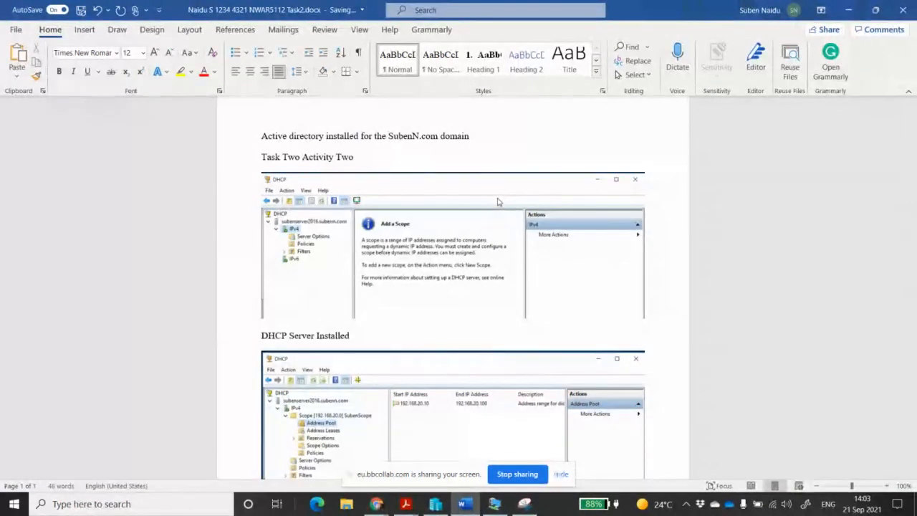
type("-")
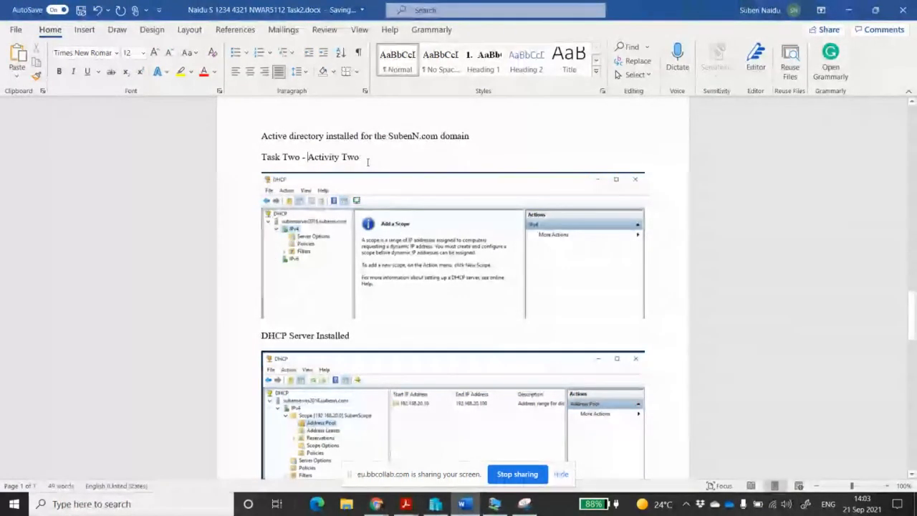
Make the "Task Two - Activity Two" heading bold and deselect it
left_click_drag(363, 160, 257, 162)
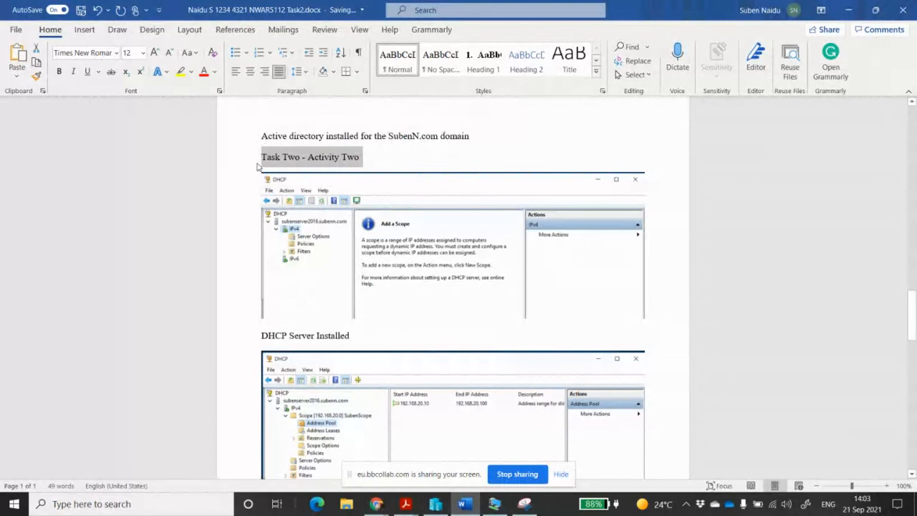
key("ctrl+b")
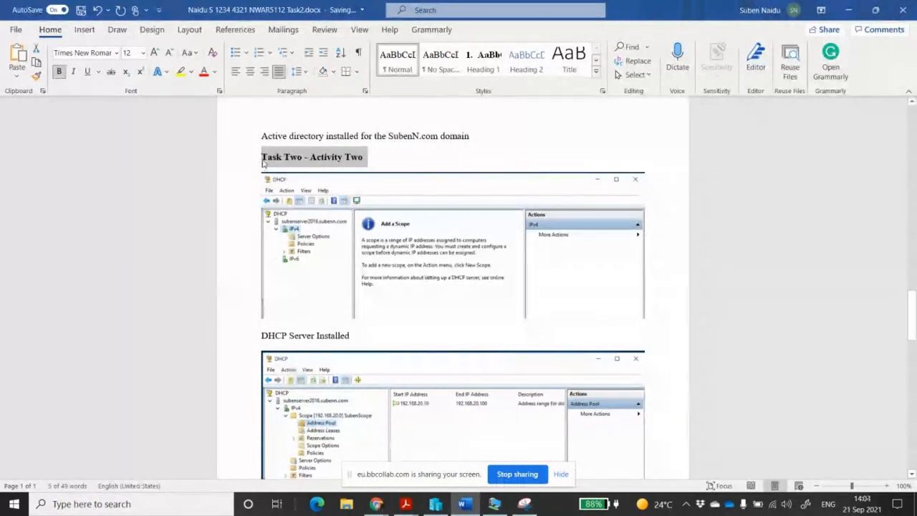
left_click(259, 164)
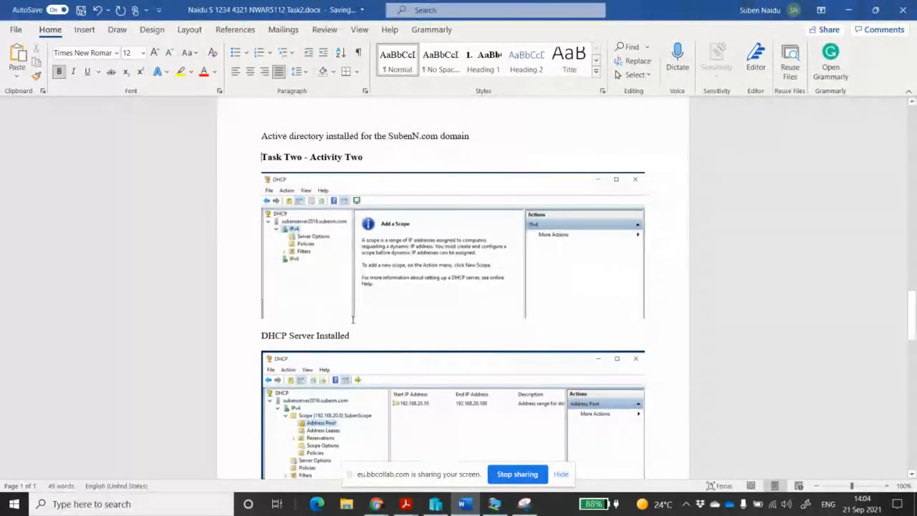
Correct the misspelled caption below the scope options screenshot to "DHCP Scope Options"
scroll(352, 320, "down", 3)
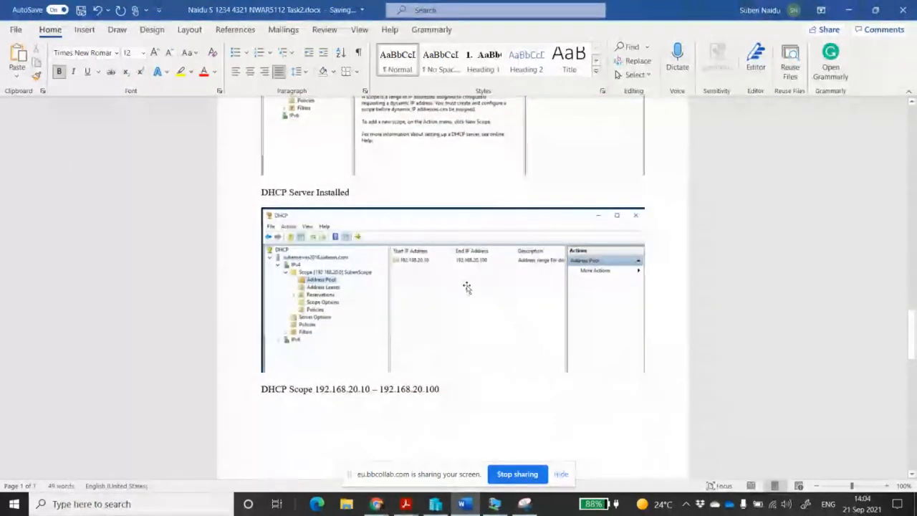
scroll(511, 318, "down", 10)
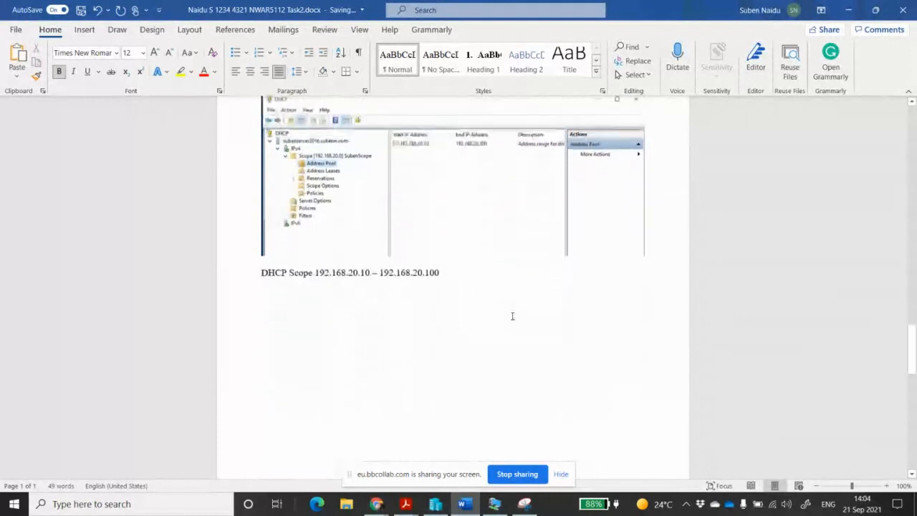
scroll(512, 318, "down", 1)
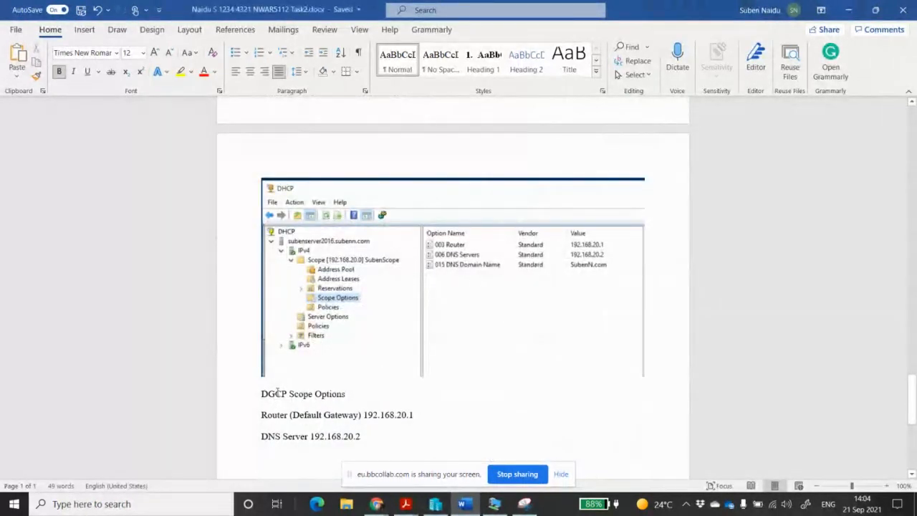
key("BackSpace")
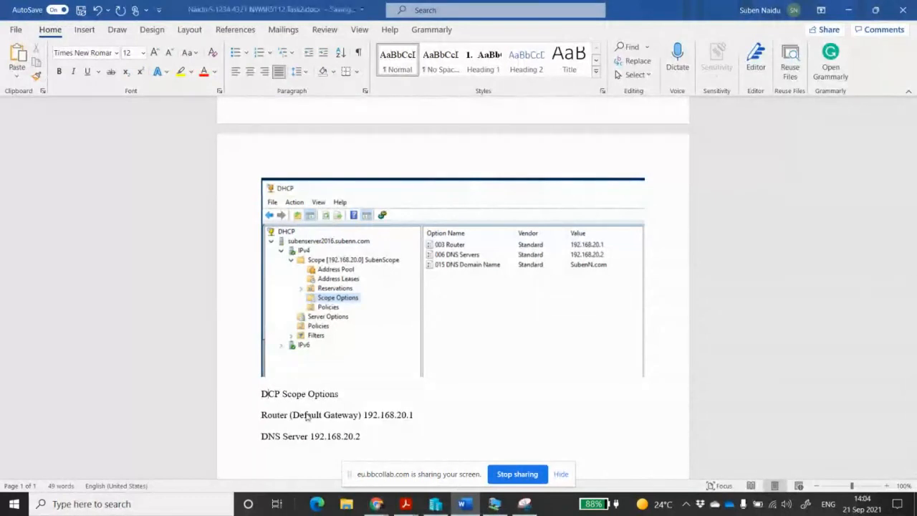
type("H")
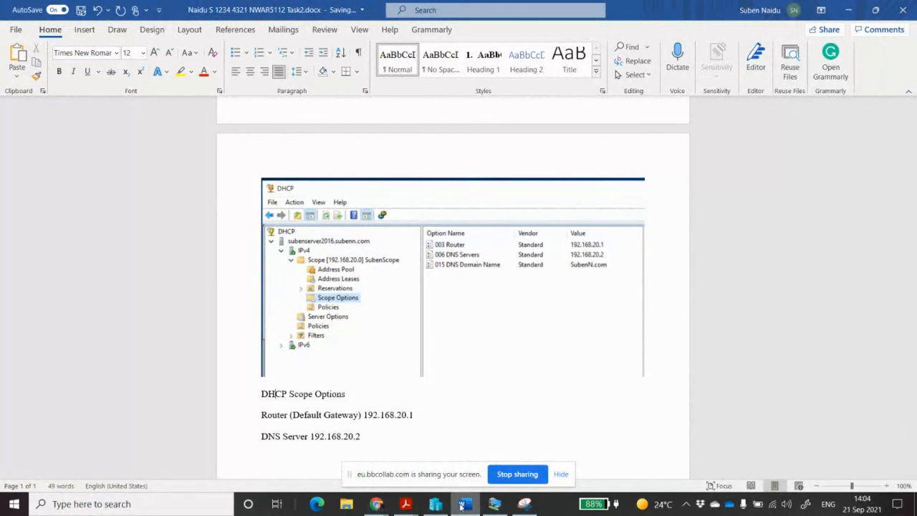
Switch to the SubenServer2016 virtual machine and end the Blackboard Collaborate screen sharing
mouse_move(497, 508)
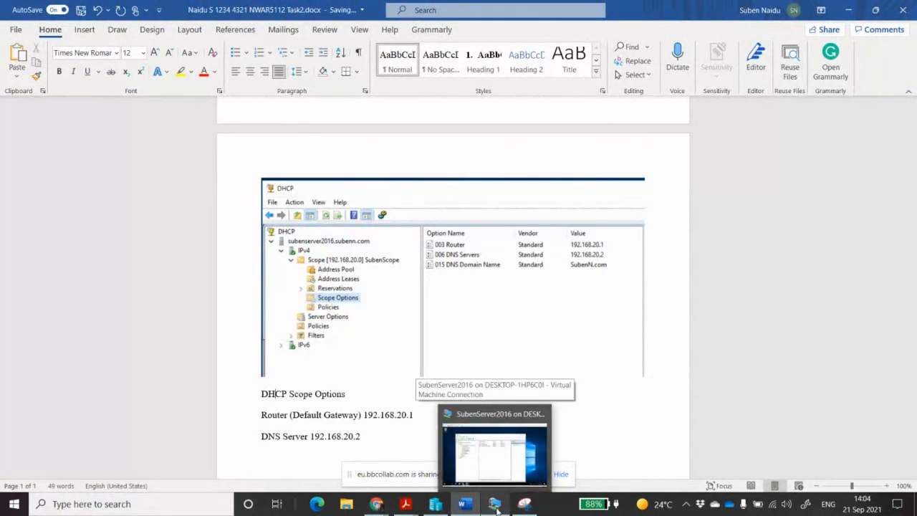
left_click(497, 506)
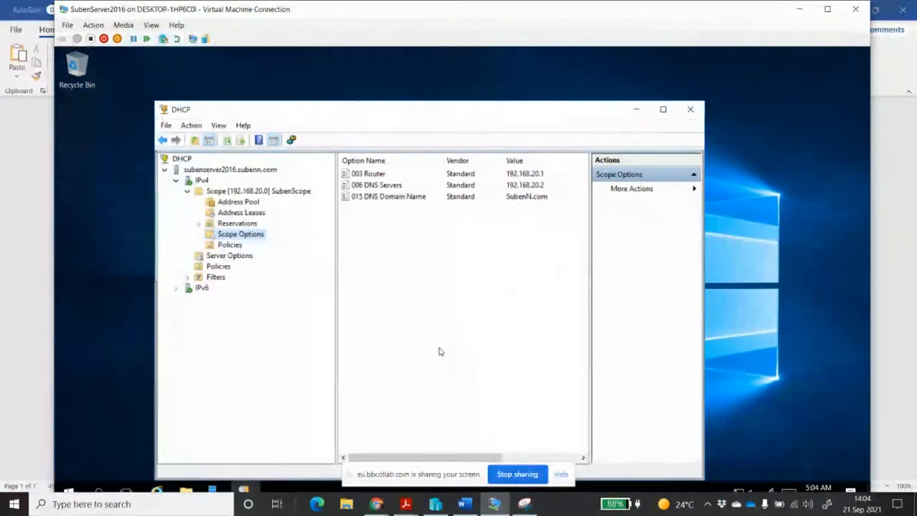
left_click(377, 505)
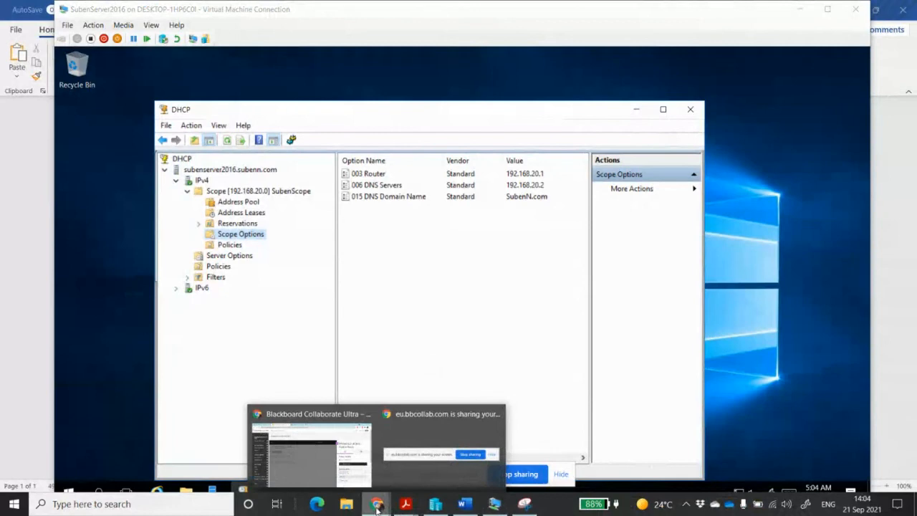
left_click(441, 448)
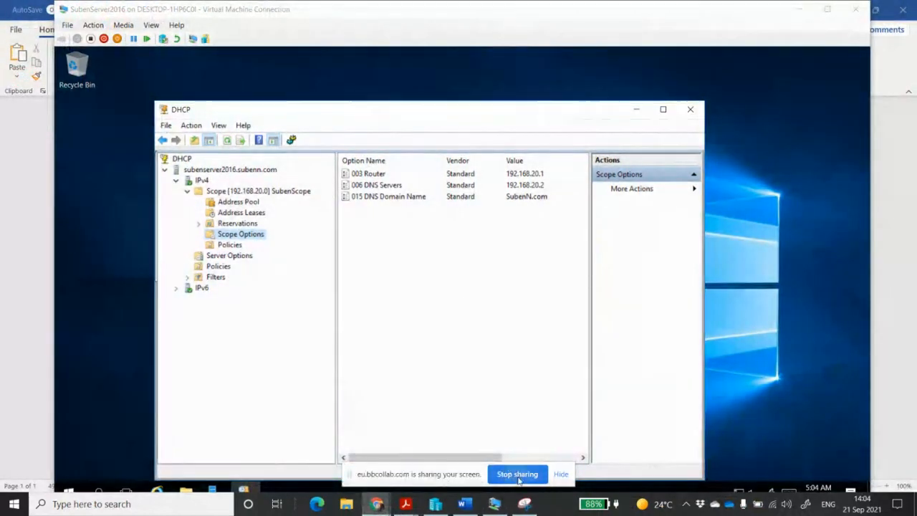
left_click(518, 475)
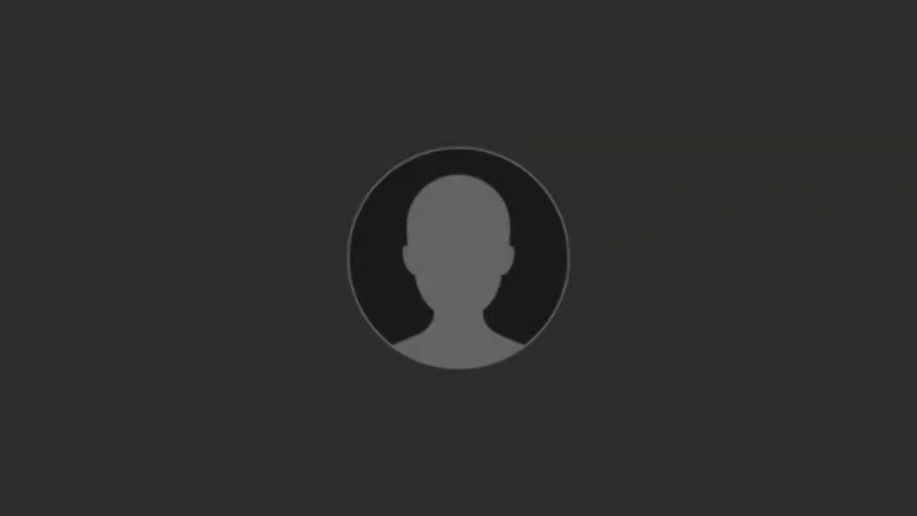